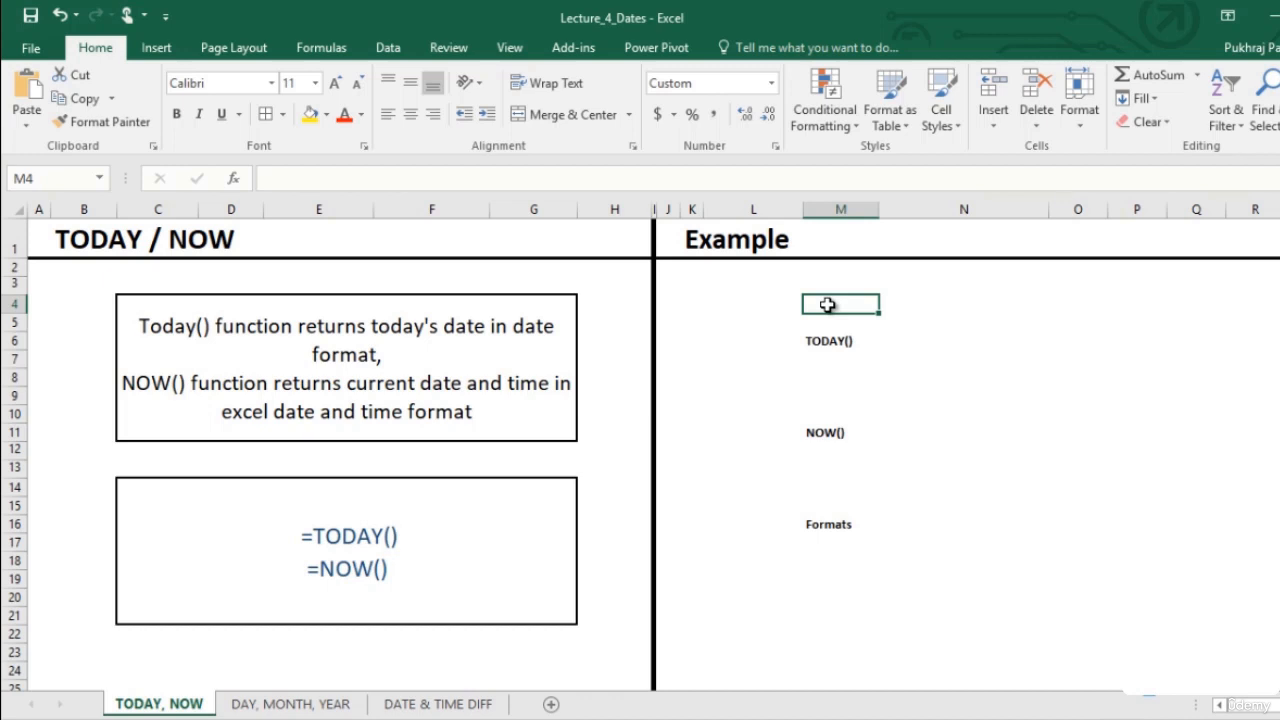
- Enter the date "1 oct" in cell M4 and highlight the full date stored in the cell
{"action": "type", "text": "1 oct"}
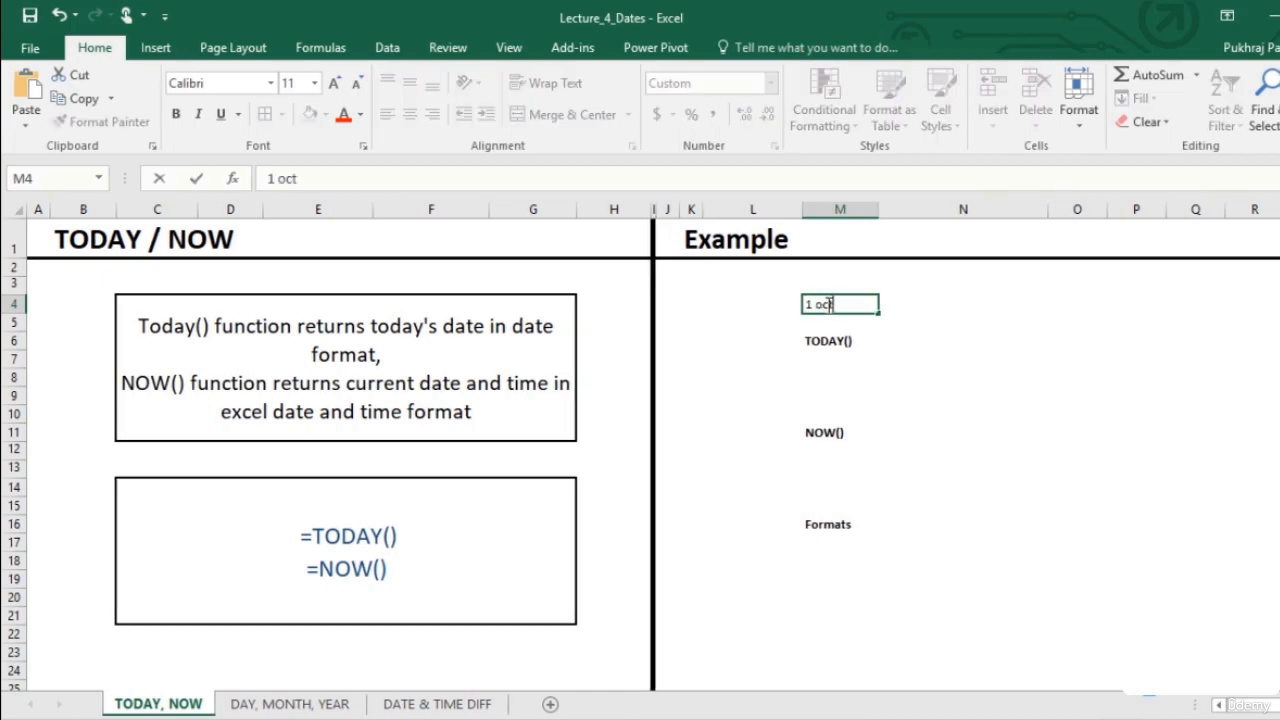
{"action": "key", "text": "ctrl+Return"}
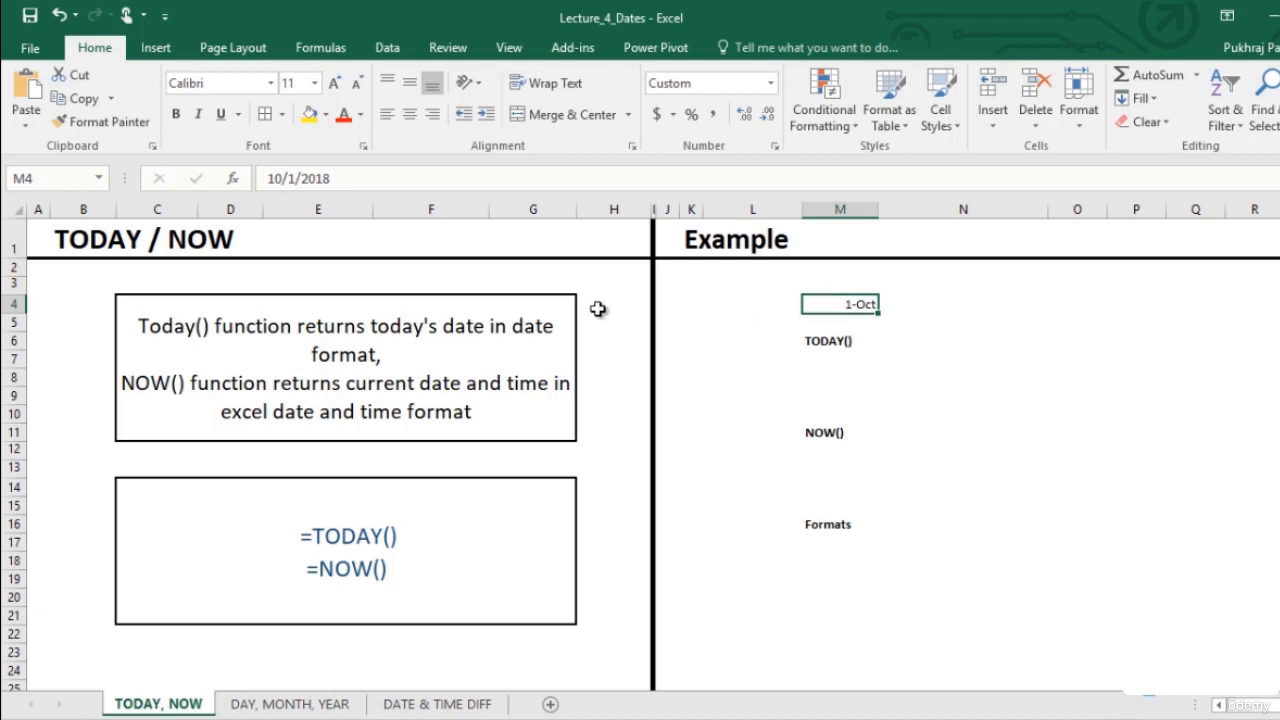
{"action": "left_click_drag", "start_coordinate": [362, 176], "coordinate": [252, 160]}
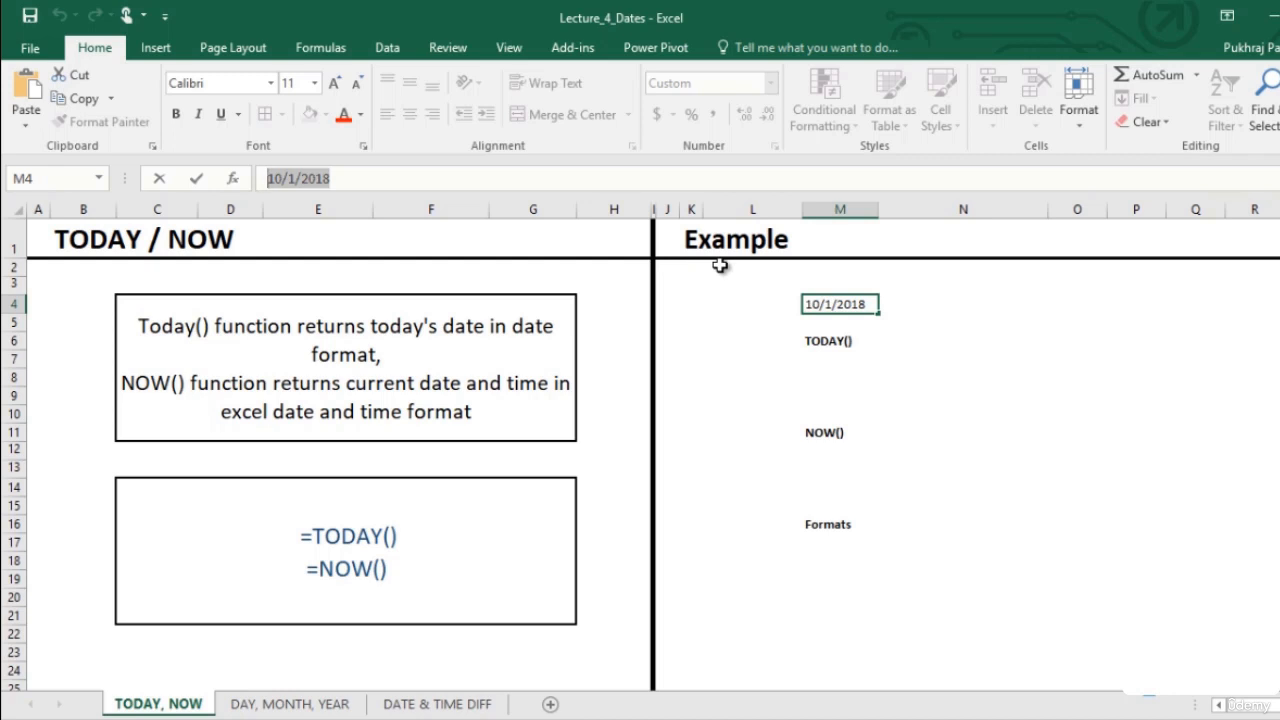
- Enter the TODAY function in cell N6 beside the TODAY() label and reselect that cell
{"action": "left_click", "coordinate": [905, 341]}
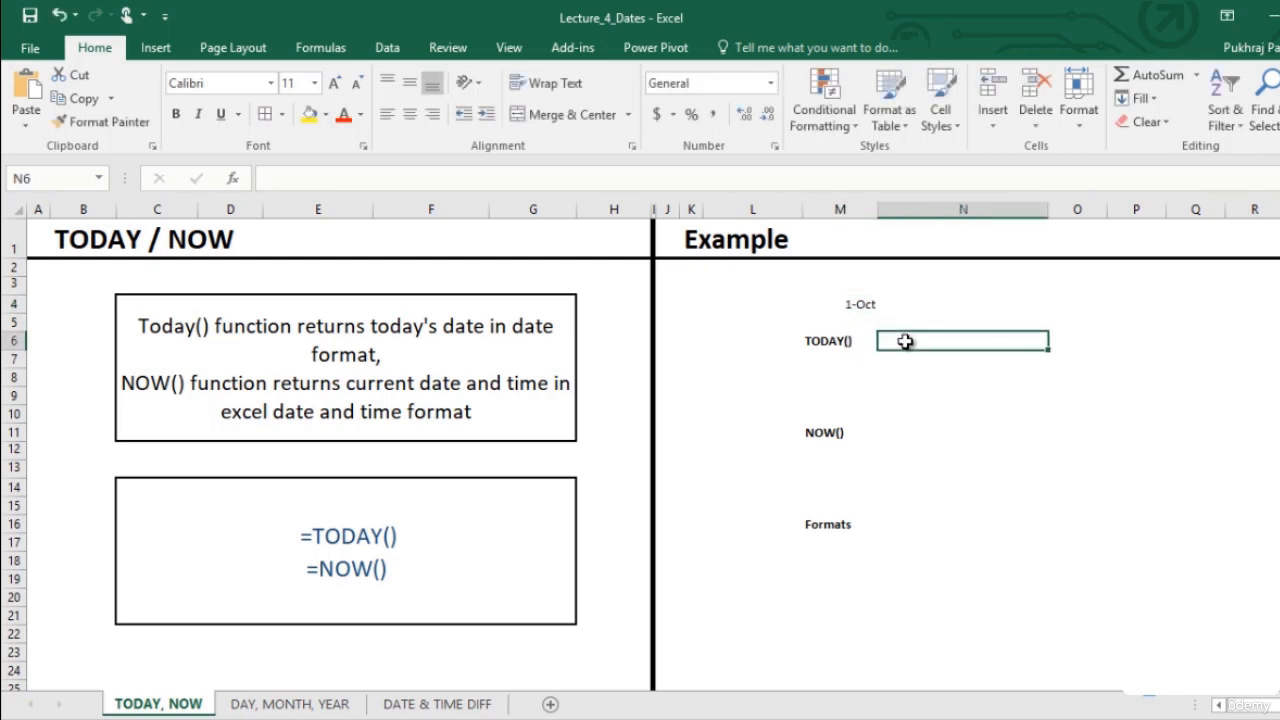
{"action": "type", "text": "=toda"}
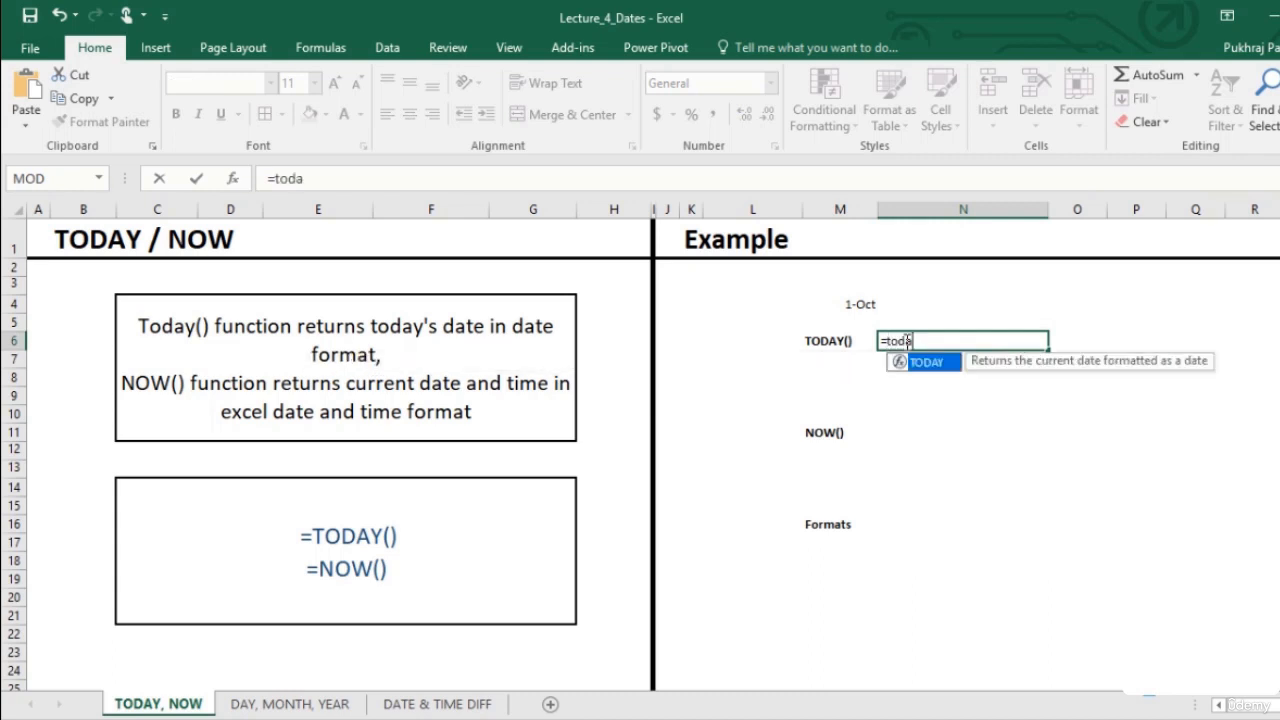
{"action": "key", "text": "Tab"}
{"action": "key", "text": "Return"}
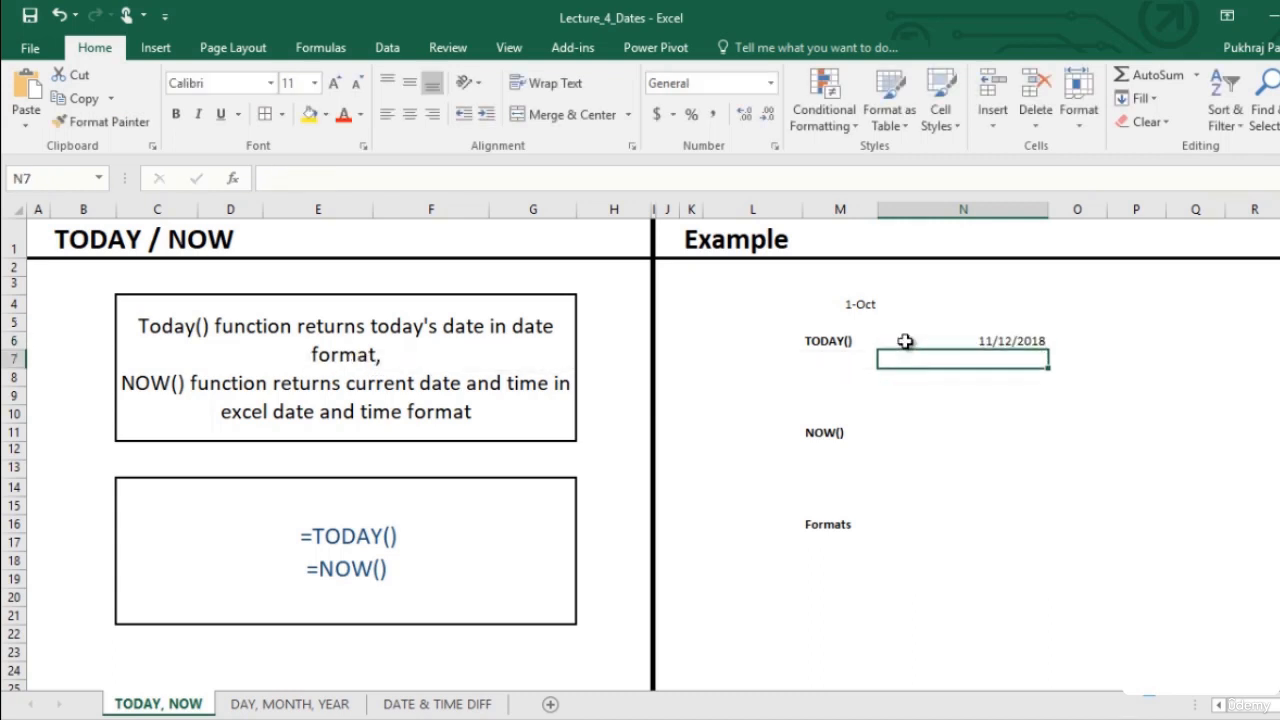
{"action": "left_click", "coordinate": [905, 341]}
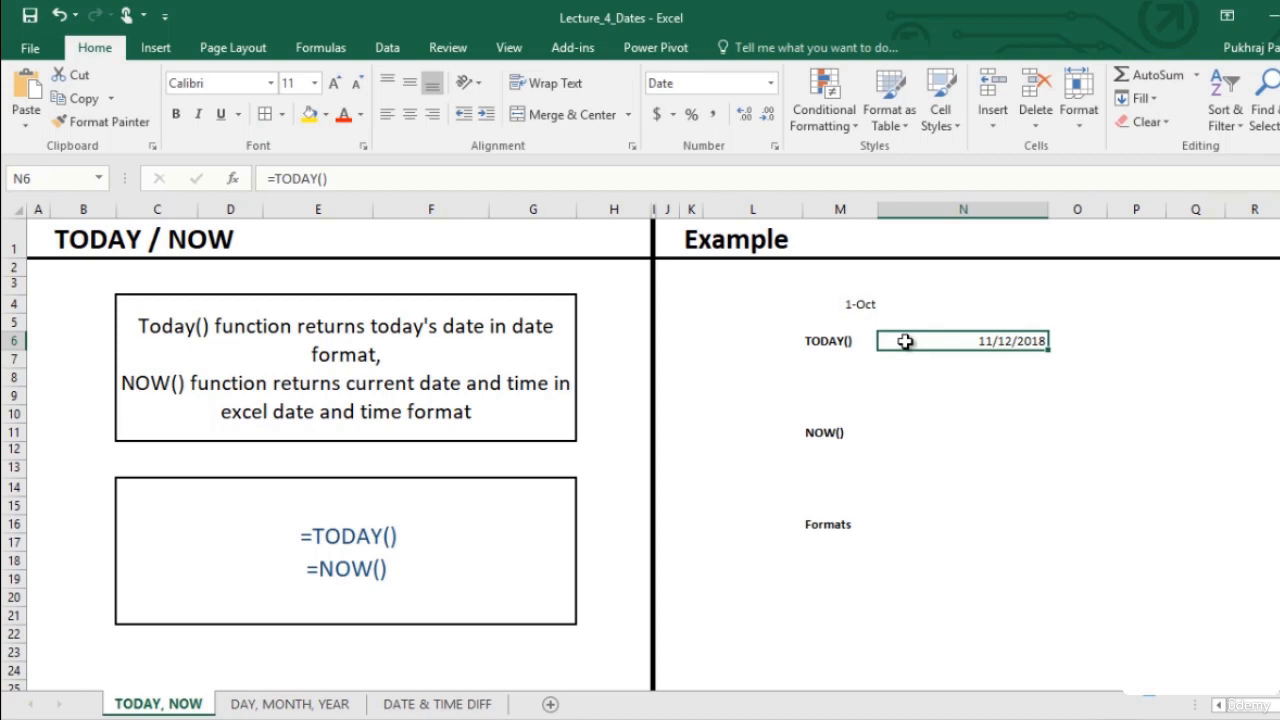
- Enter the NOW function in cell O11 on the NOW() row
{"action": "key", "text": "Down"}
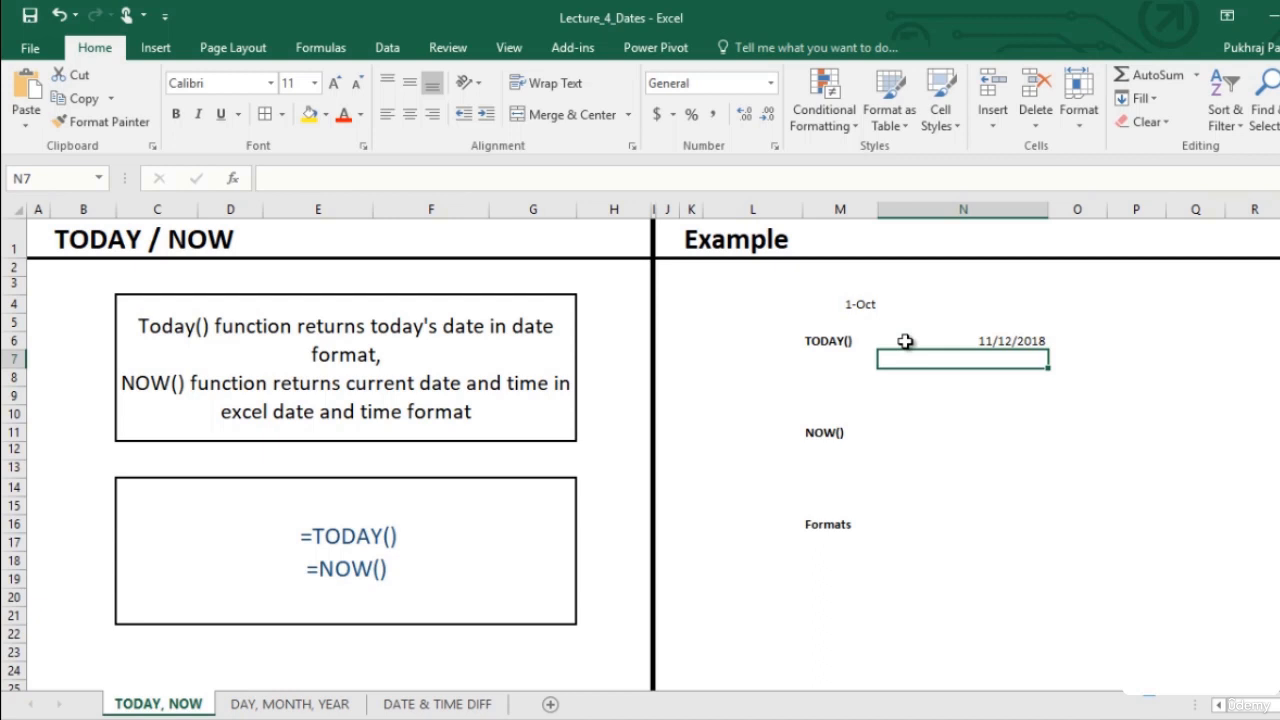
{"action": "key", "text": "Down"}
{"action": "key", "text": "Down"}
{"action": "key", "text": "Down"}
{"action": "key", "text": "Down"}
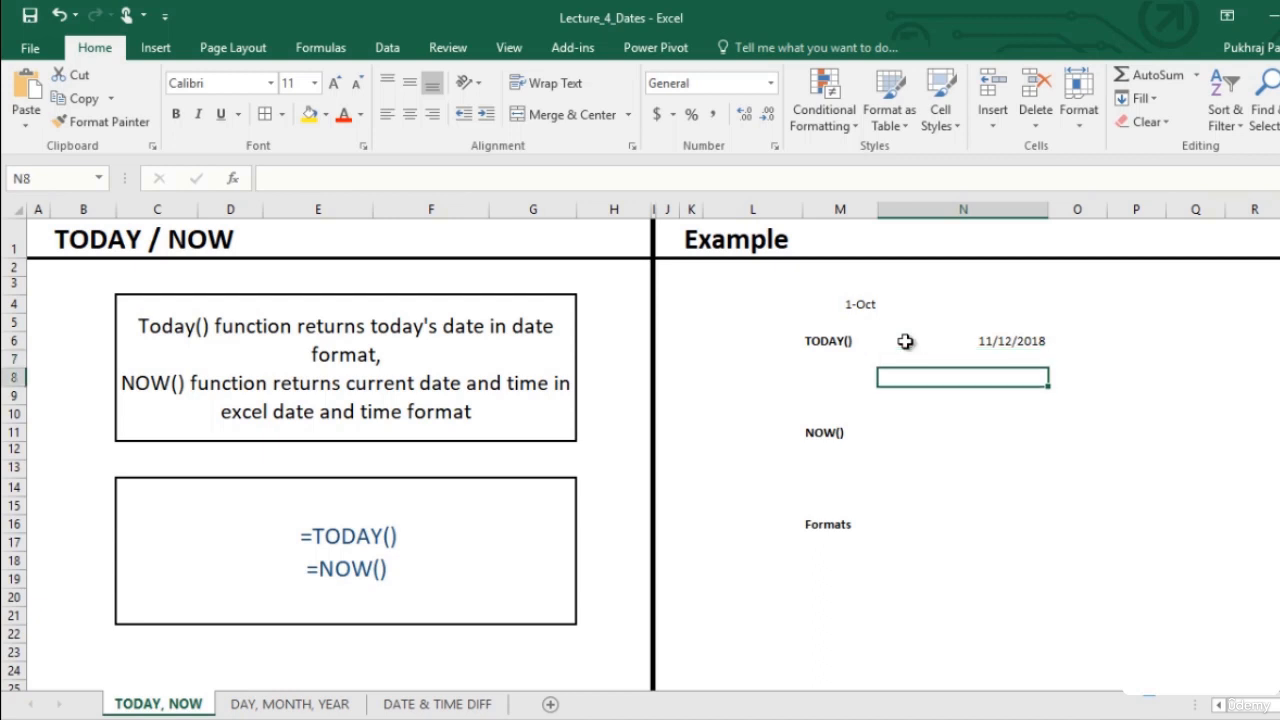
{"action": "key", "text": "Right"}
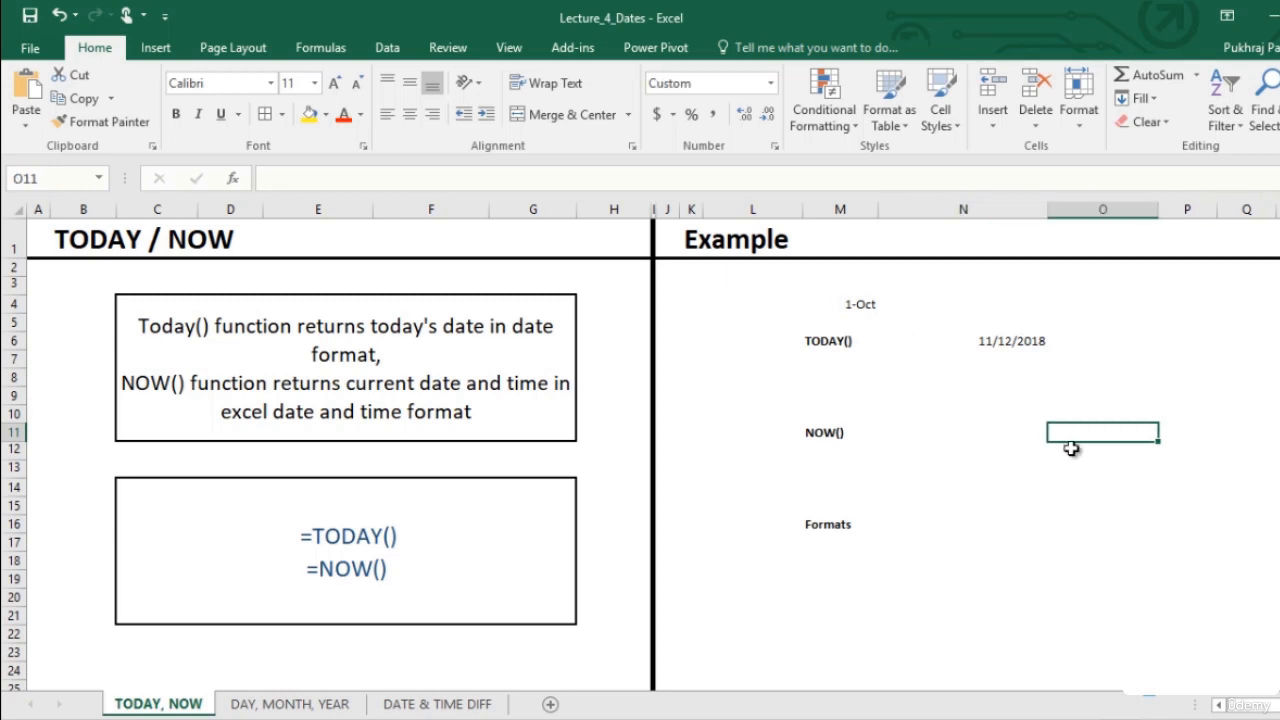
{"action": "type", "text": "=now"}
{"action": "key", "text": "Tab"}
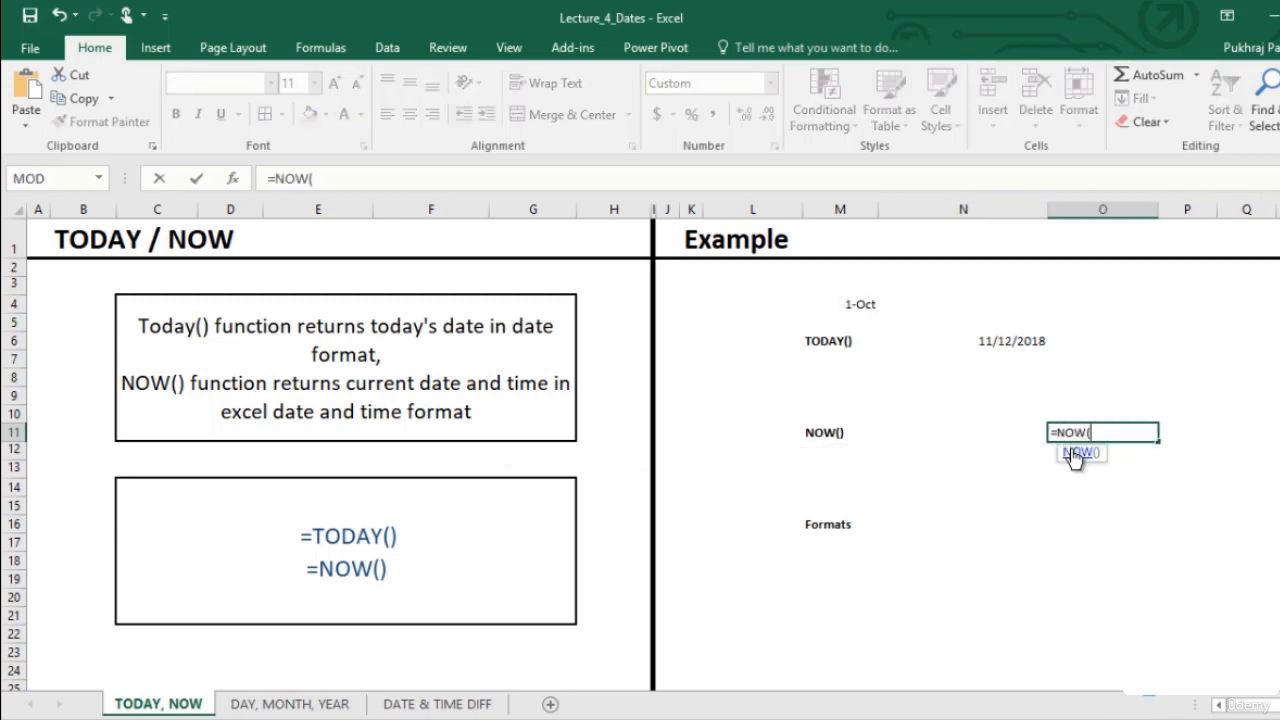
{"action": "key", "text": "Return"}
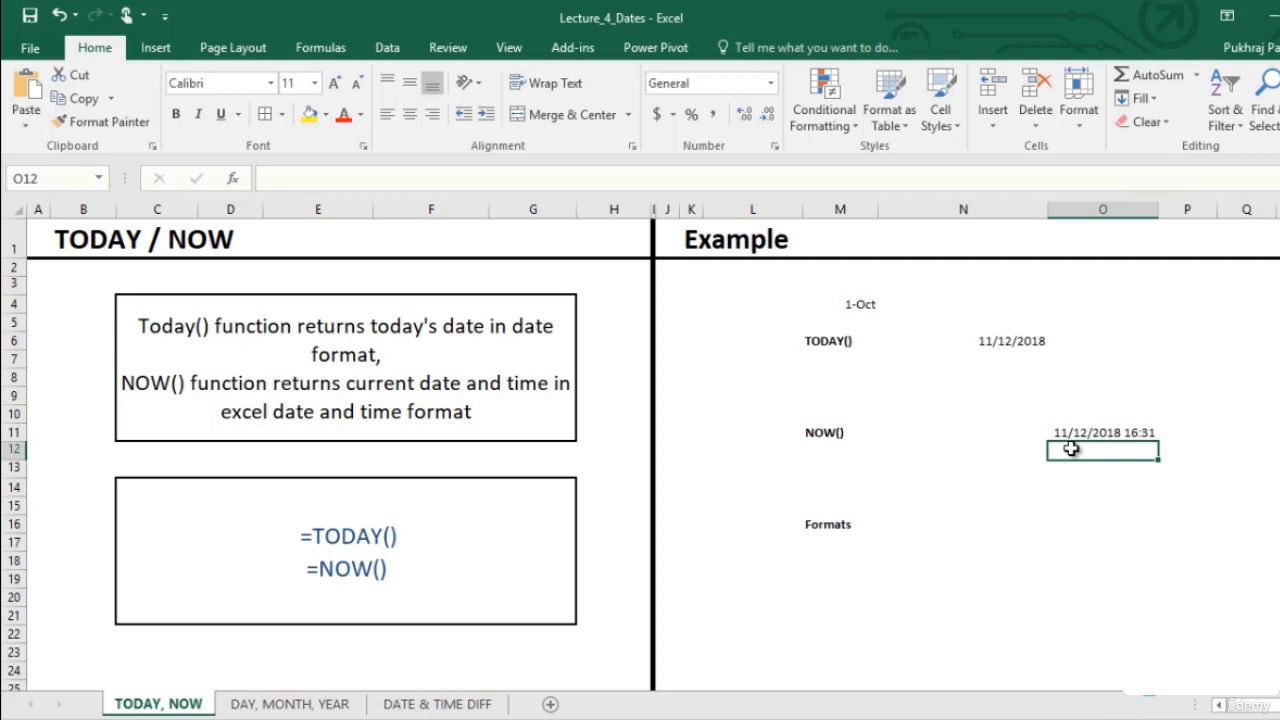
- Change the format of the NOW result in cell O11 to Number
{"action": "key", "text": "Up"}
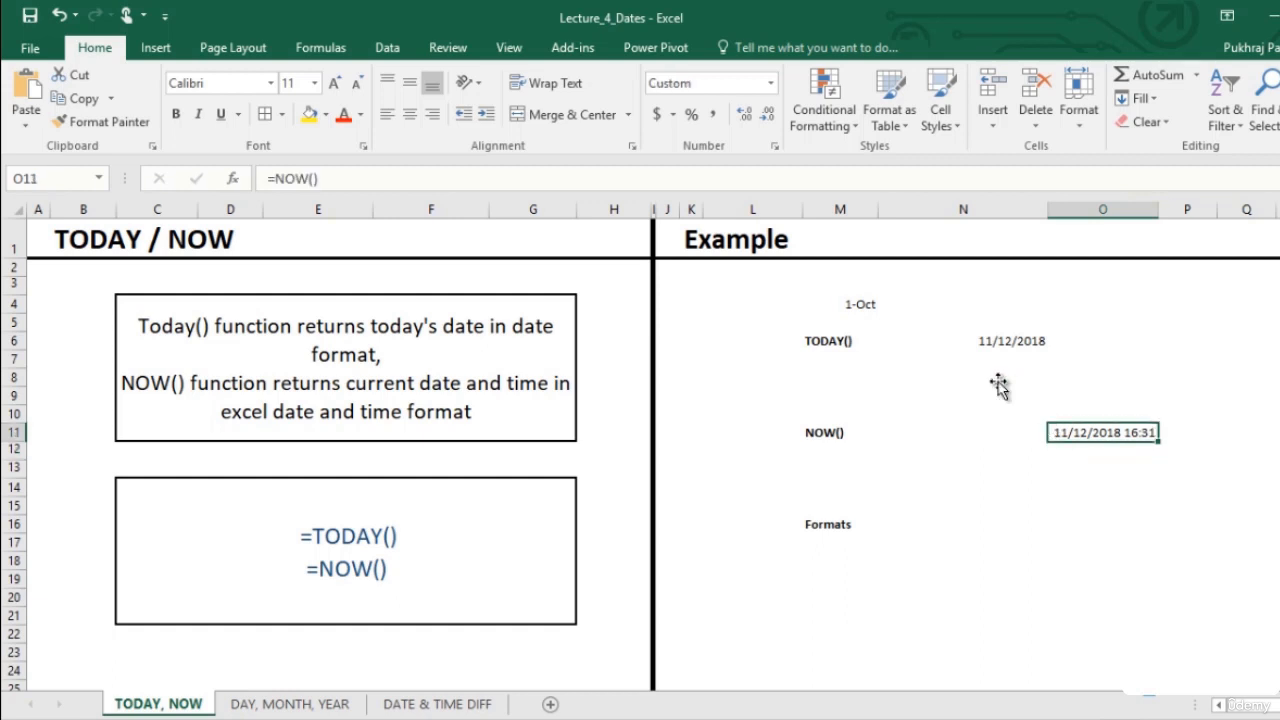
{"action": "left_click", "coordinate": [770, 83]}
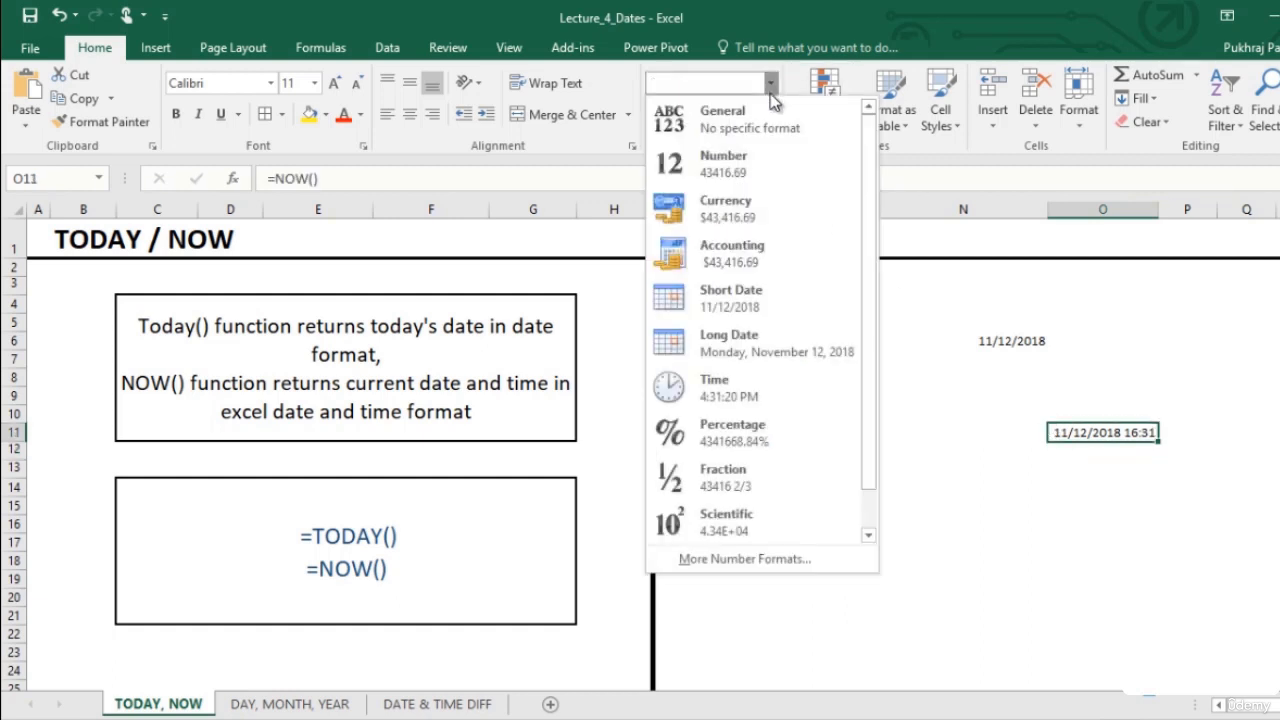
{"action": "left_click", "coordinate": [764, 164]}
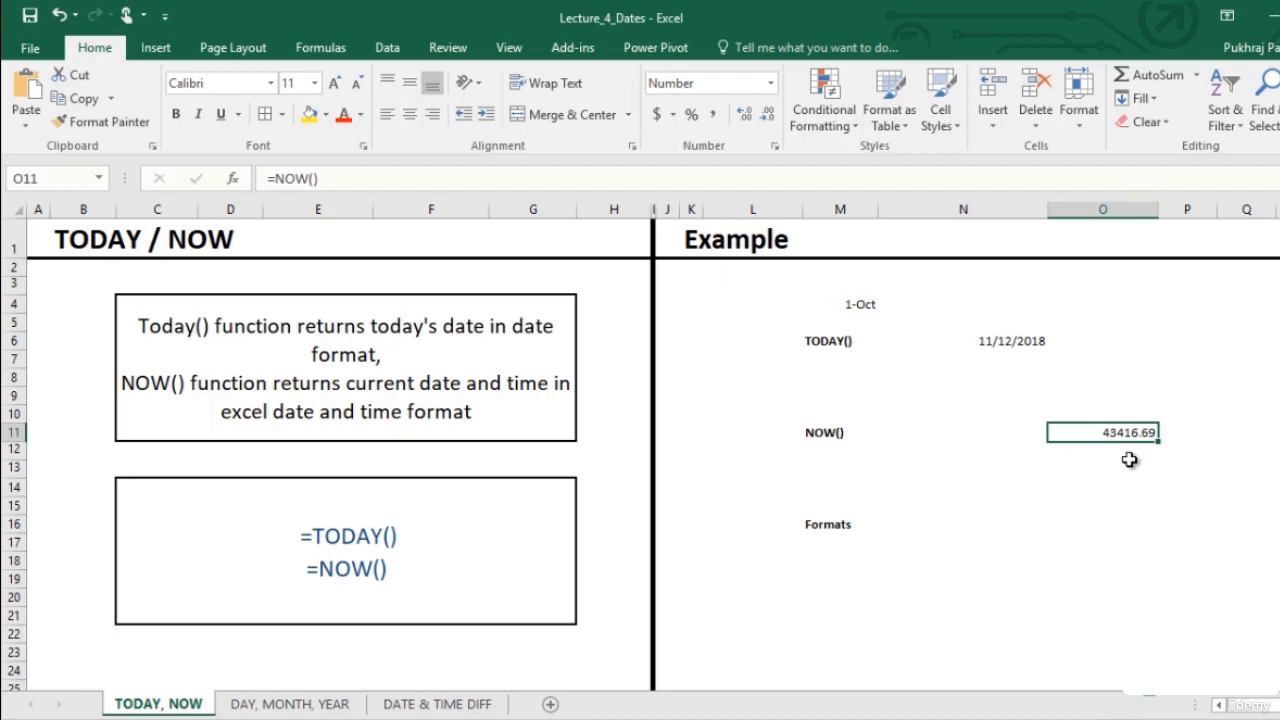
- Enter the NOW function in cell O16 on the Formats row
{"action": "key", "text": "Down"}
{"action": "key", "text": "Down"}
{"action": "key", "text": "Down"}
{"action": "key", "text": "Down"}
{"action": "key", "text": "Down"}
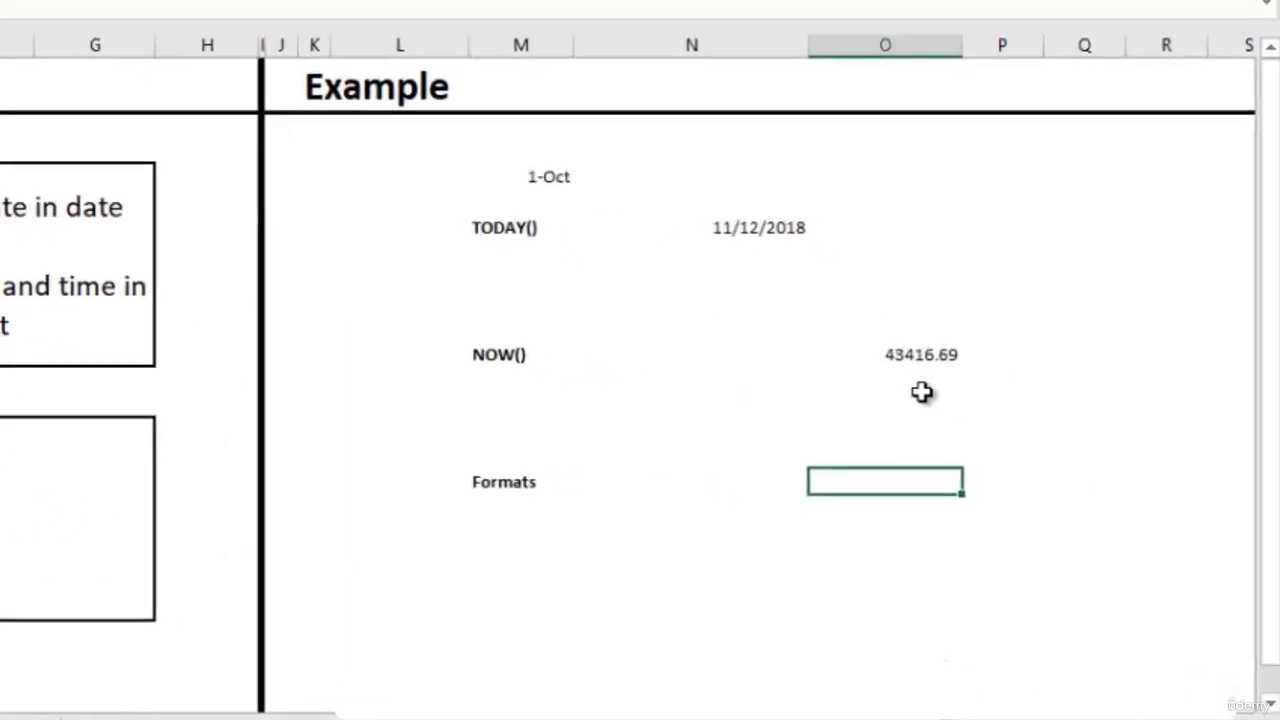
{"action": "type", "text": "=now("}
{"action": "key", "text": "Return"}
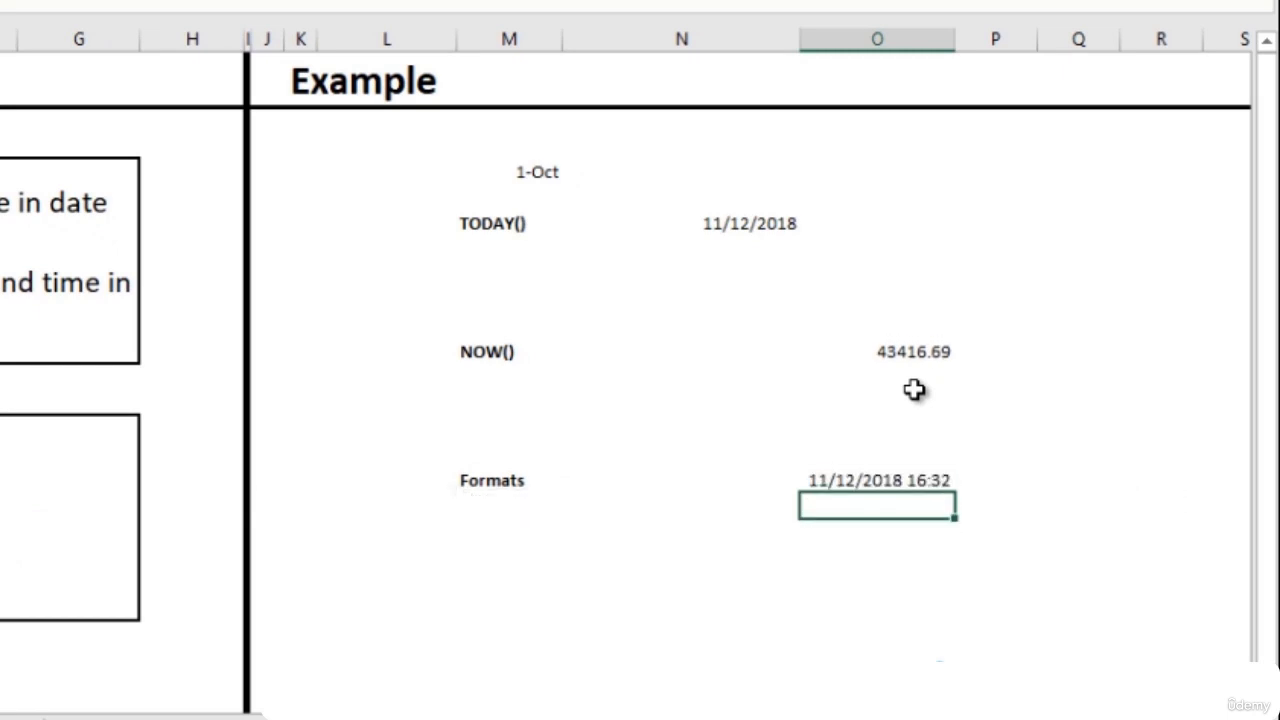
- Open the Format Cells settings for cell O16 and examine the available Date and Time format types
{"action": "left_click", "coordinate": [895, 477]}
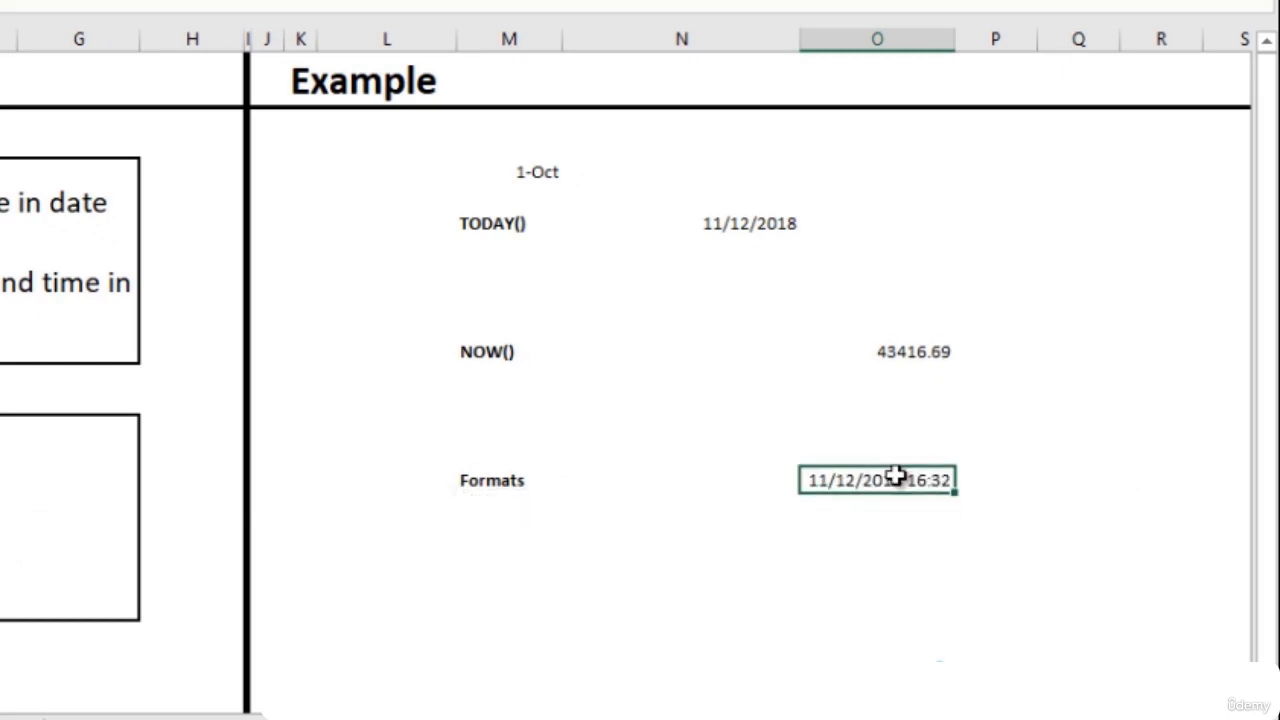
{"action": "right_click", "coordinate": [895, 478]}
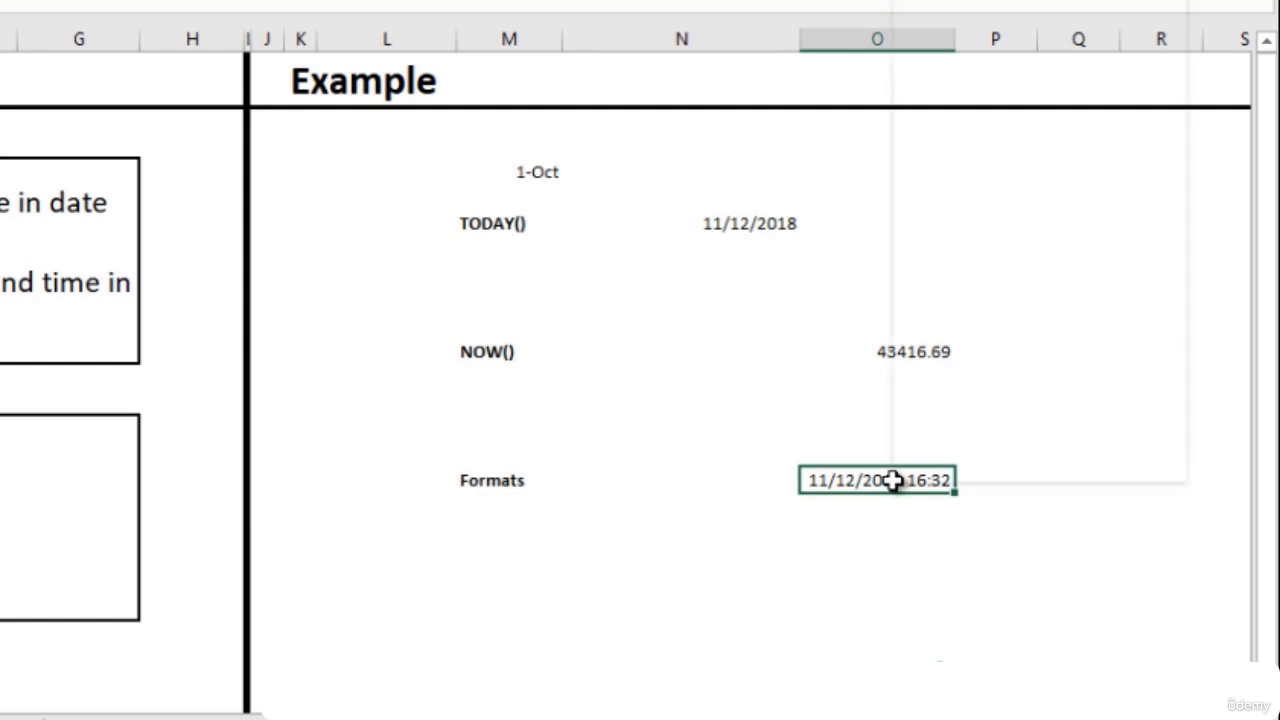
{"action": "left_click", "coordinate": [990, 357]}
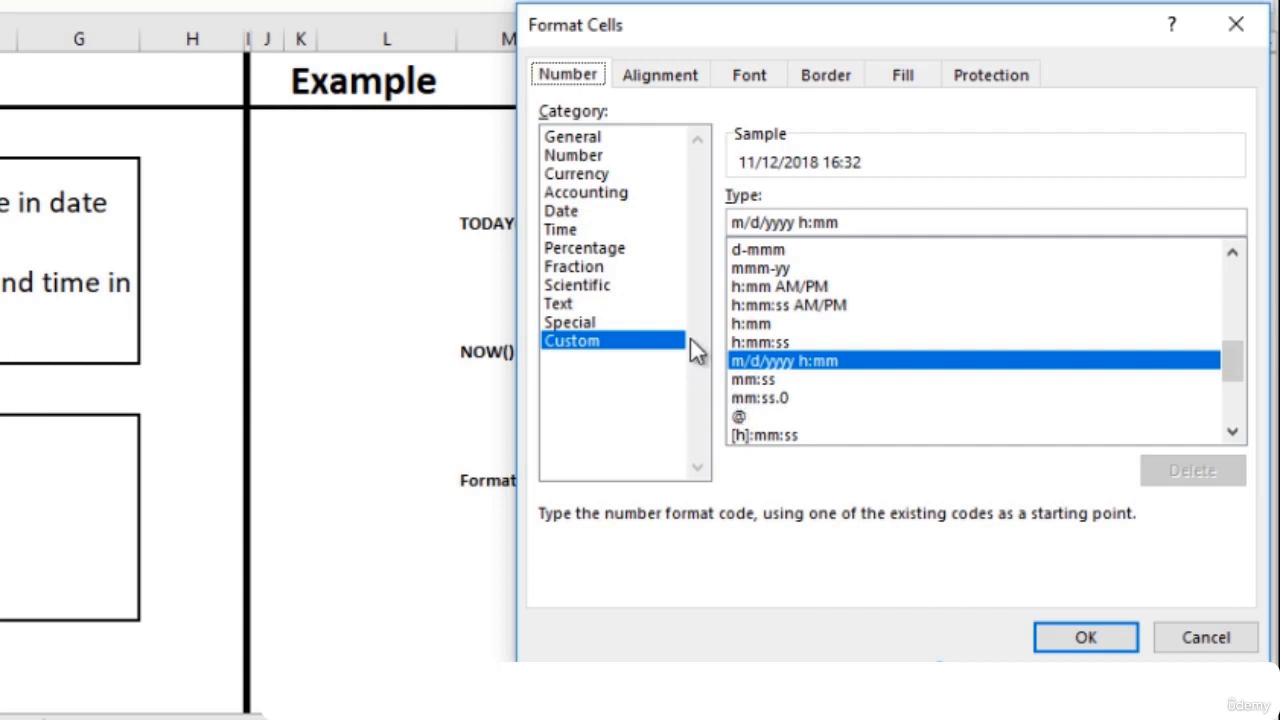
{"action": "left_click", "coordinate": [590, 211]}
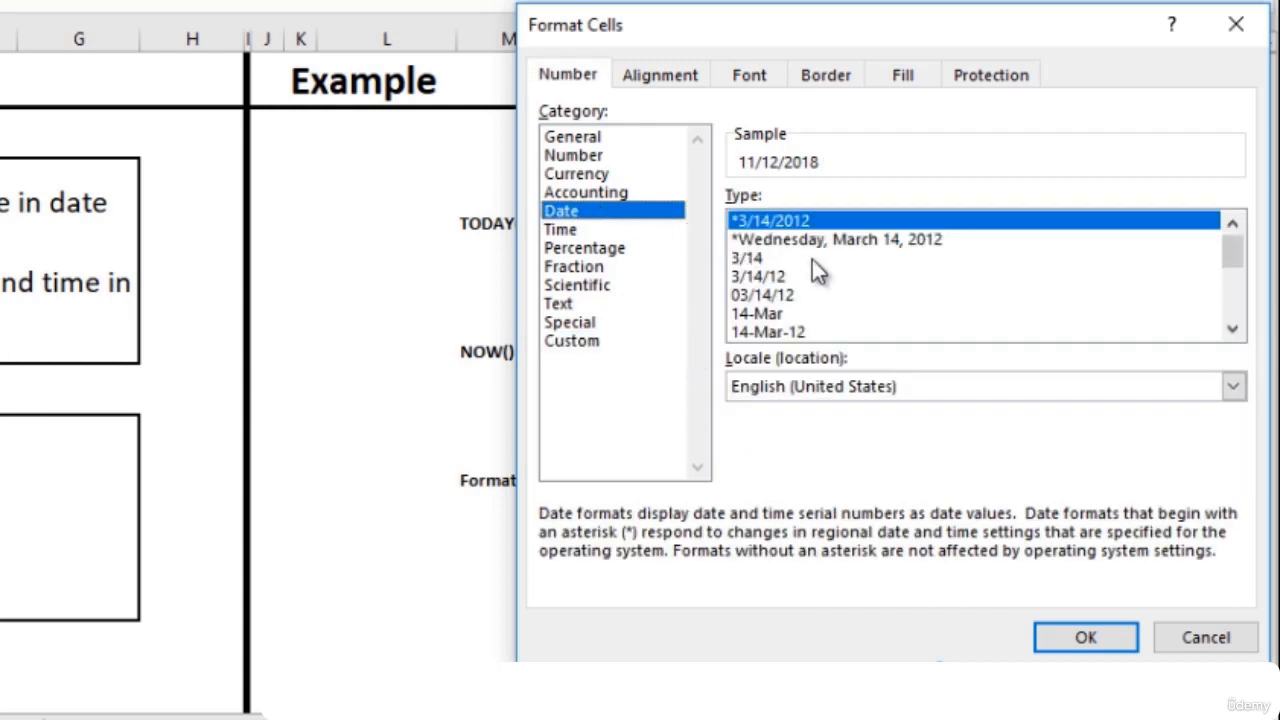
{"action": "left_click", "coordinate": [1232, 329]}
{"action": "left_click", "coordinate": [1232, 329]}
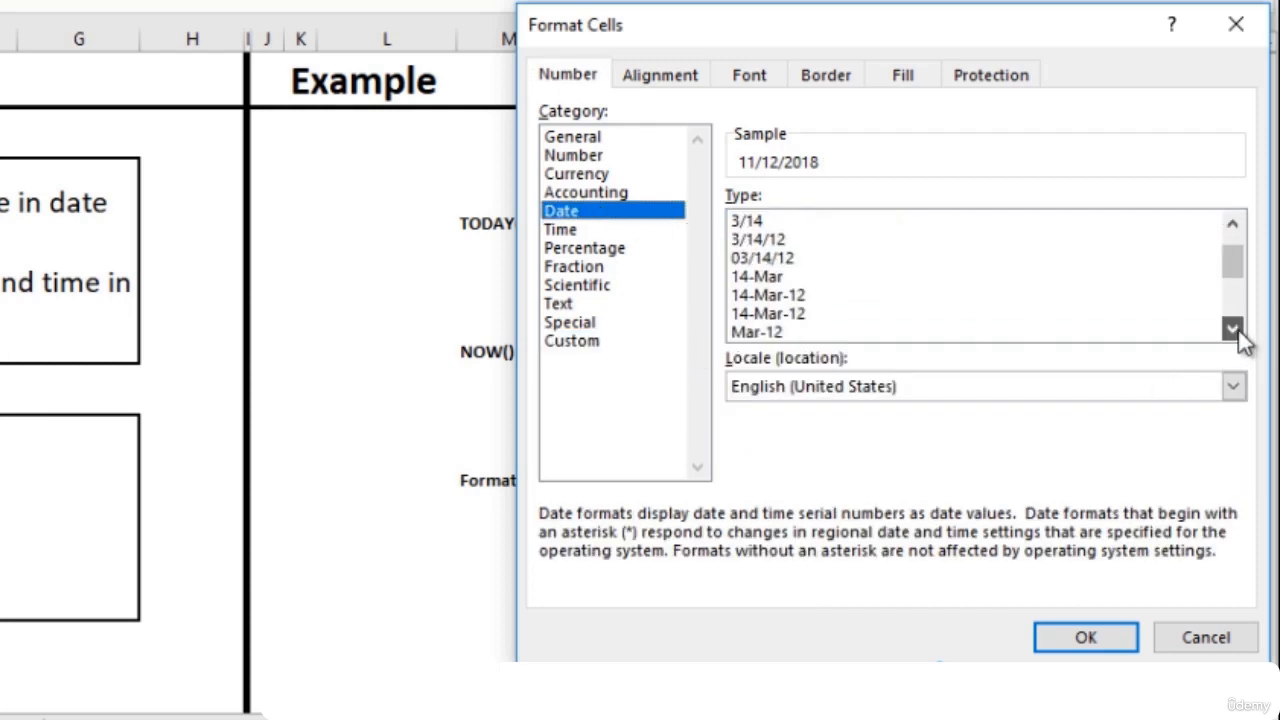
{"action": "left_click", "coordinate": [1236, 330]}
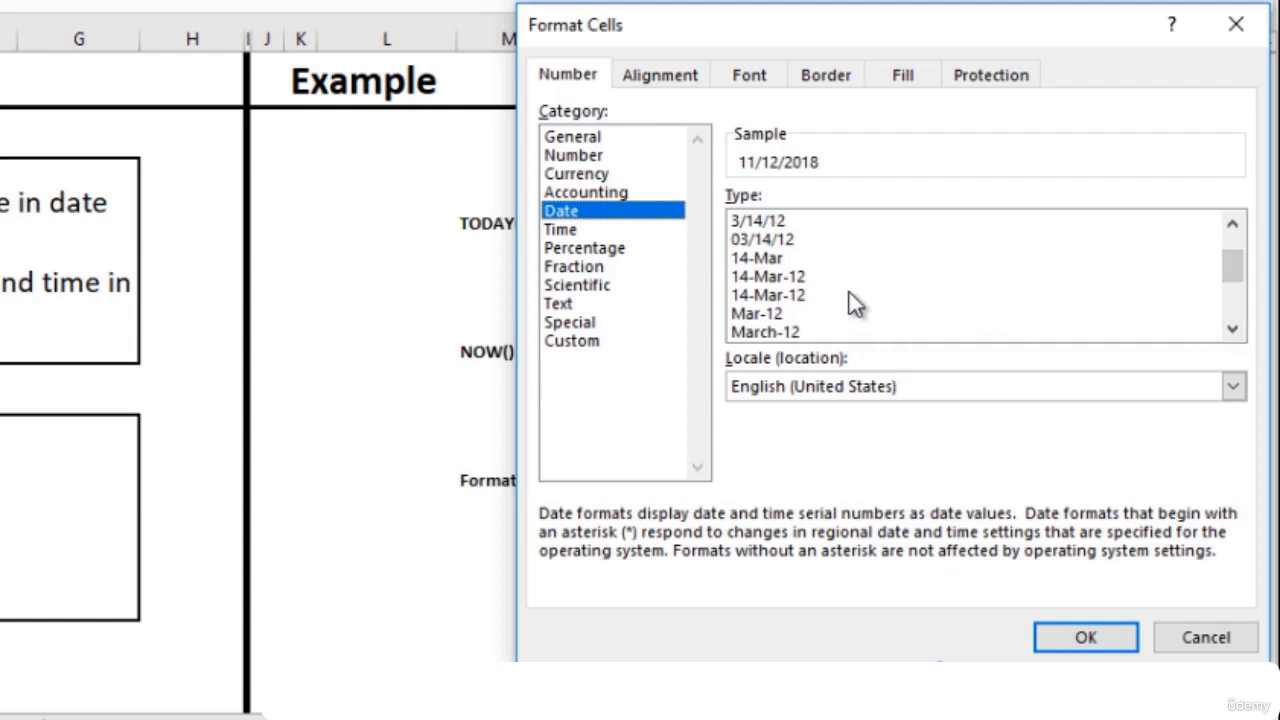
{"action": "left_click", "coordinate": [603, 230]}
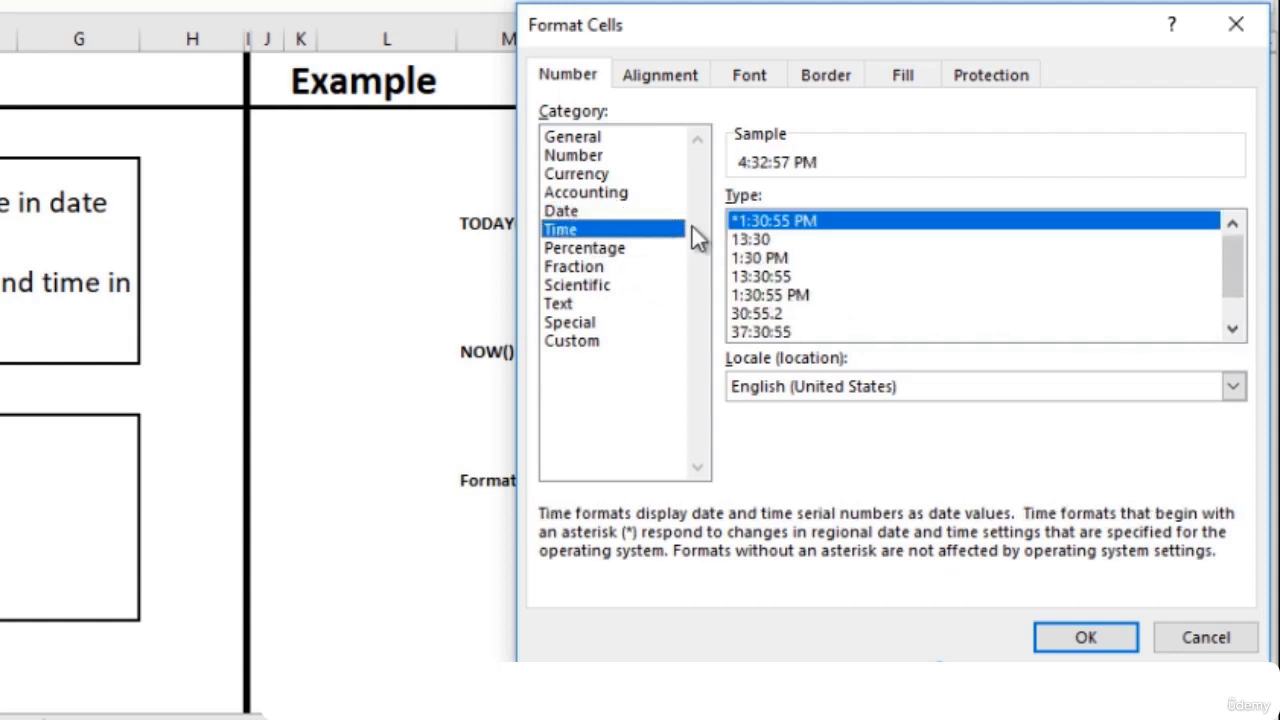
{"action": "left_click", "coordinate": [1232, 329]}
{"action": "left_click", "coordinate": [1232, 329]}
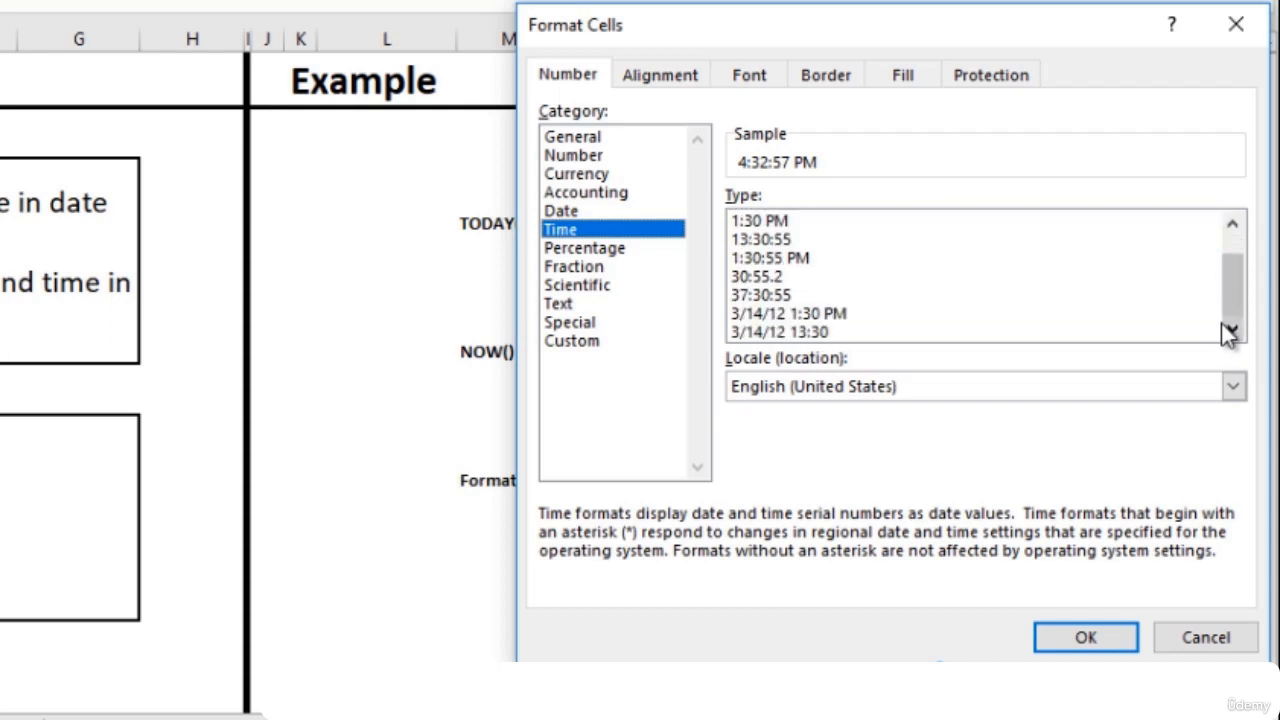
- Replace the format code for cell O16 with the custom code "dd mmmm yy h:mm" and apply it
{"action": "left_click", "coordinate": [601, 342]}
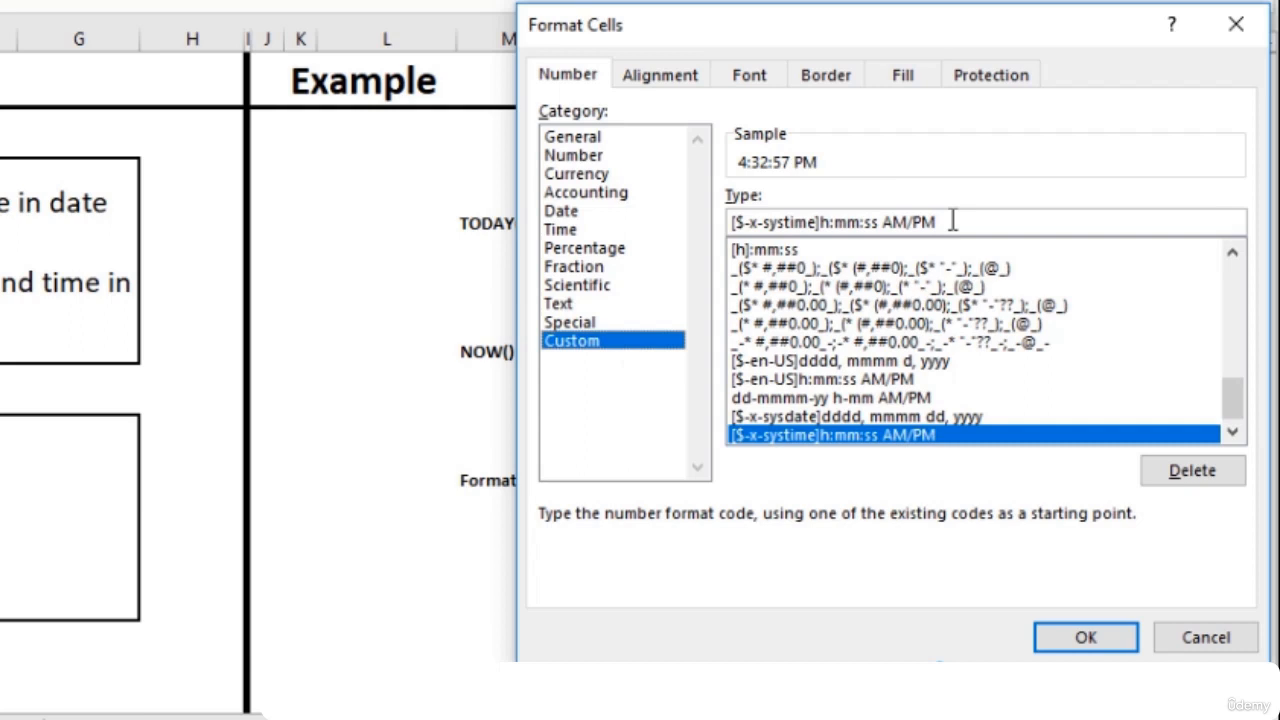
{"action": "left_click_drag", "start_coordinate": [953, 221], "coordinate": [706, 229]}
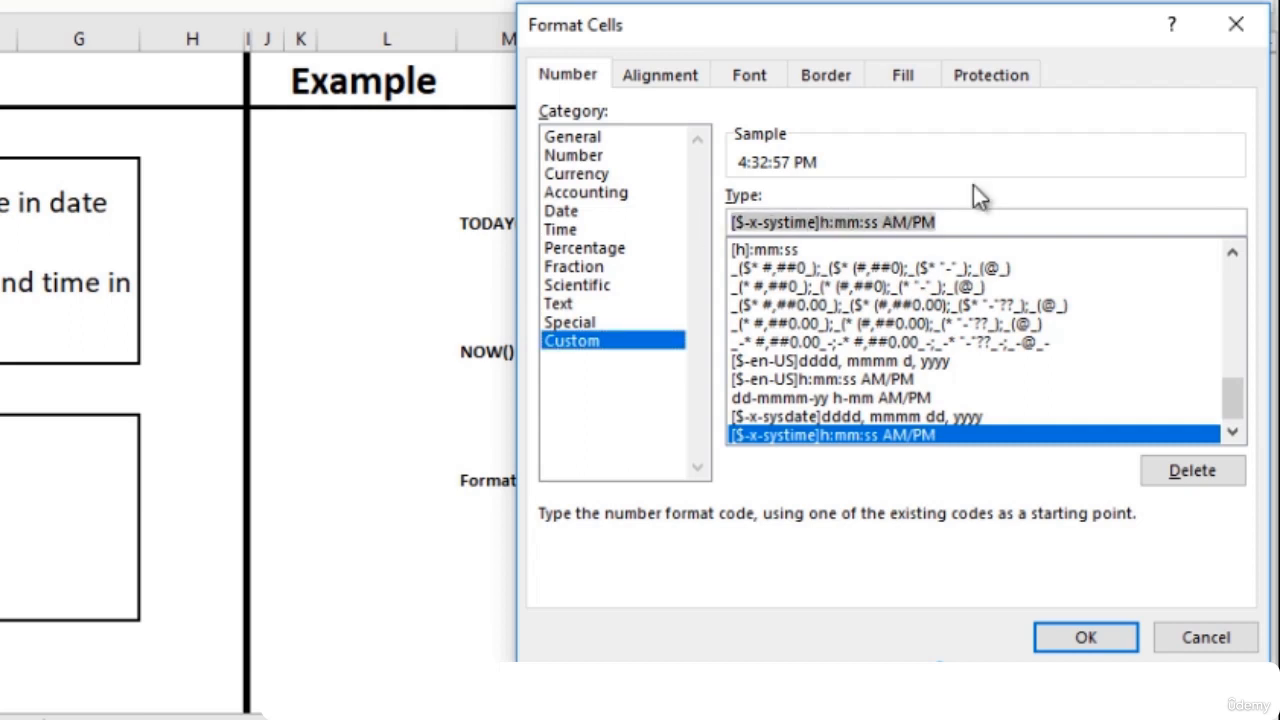
{"action": "key", "text": "Delete"}
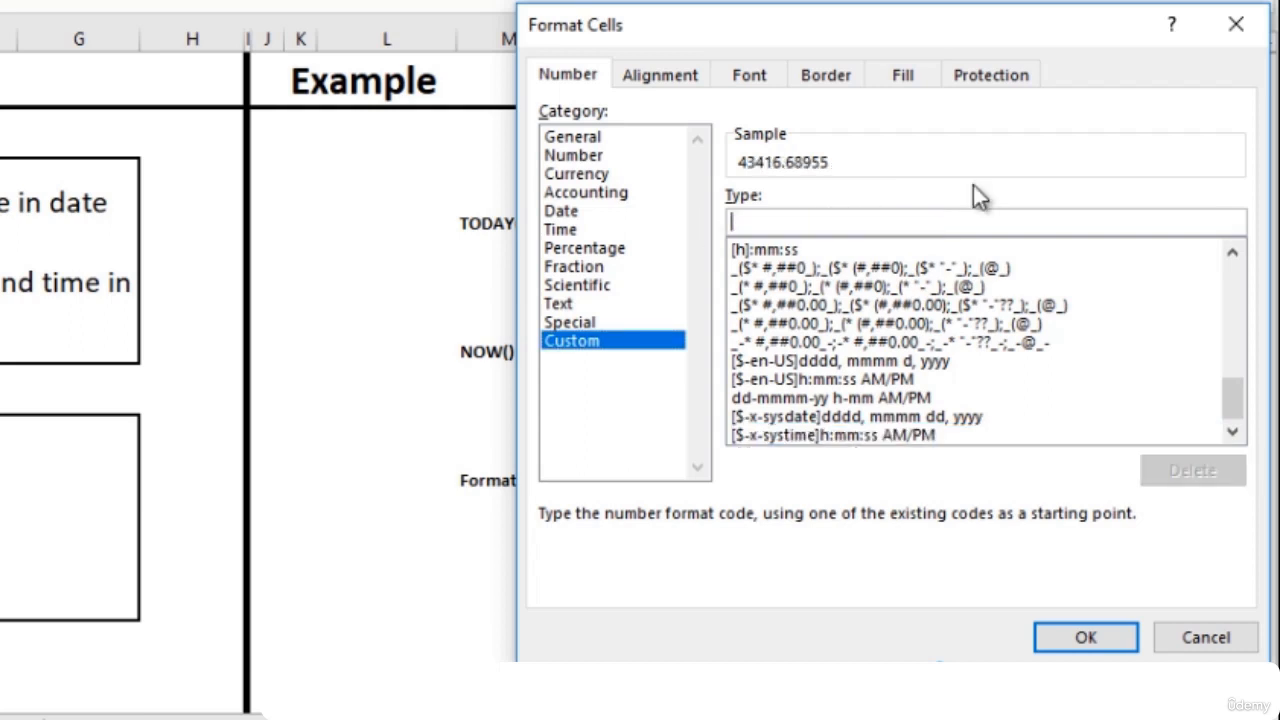
{"action": "type", "text": "mm"}
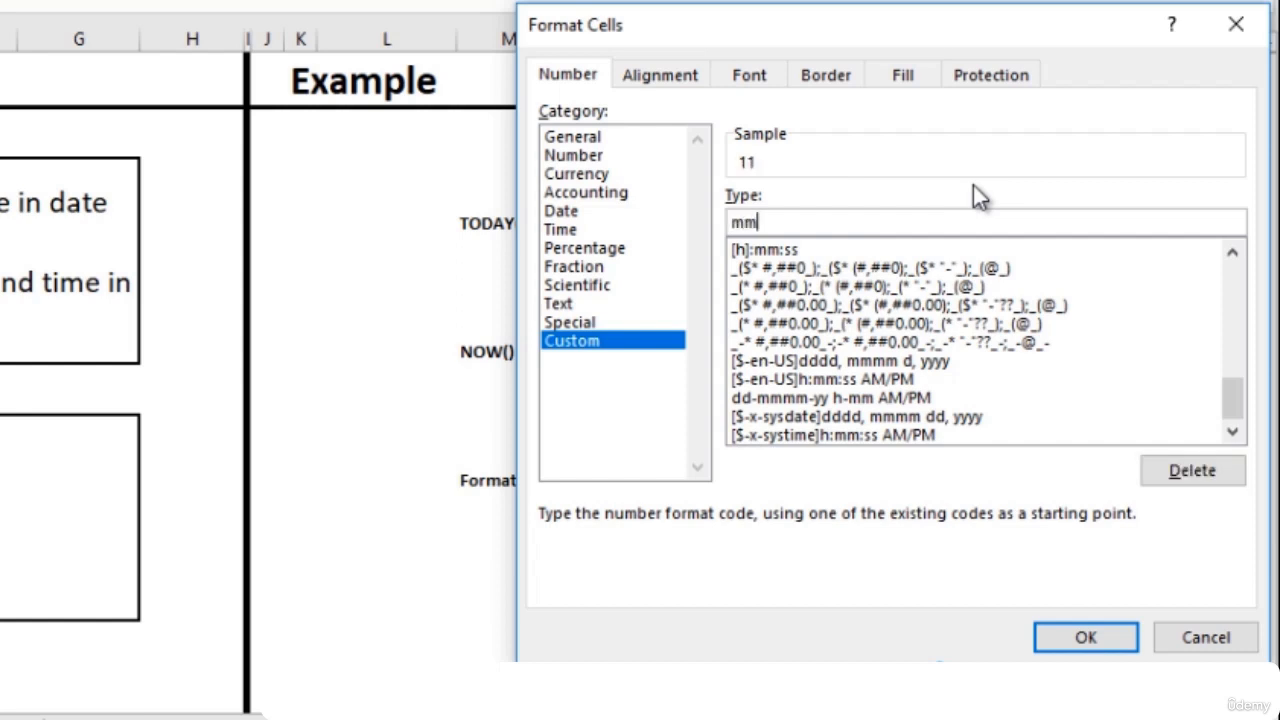
{"action": "key", "text": "BackSpace"}
{"action": "key", "text": "BackSpace"}
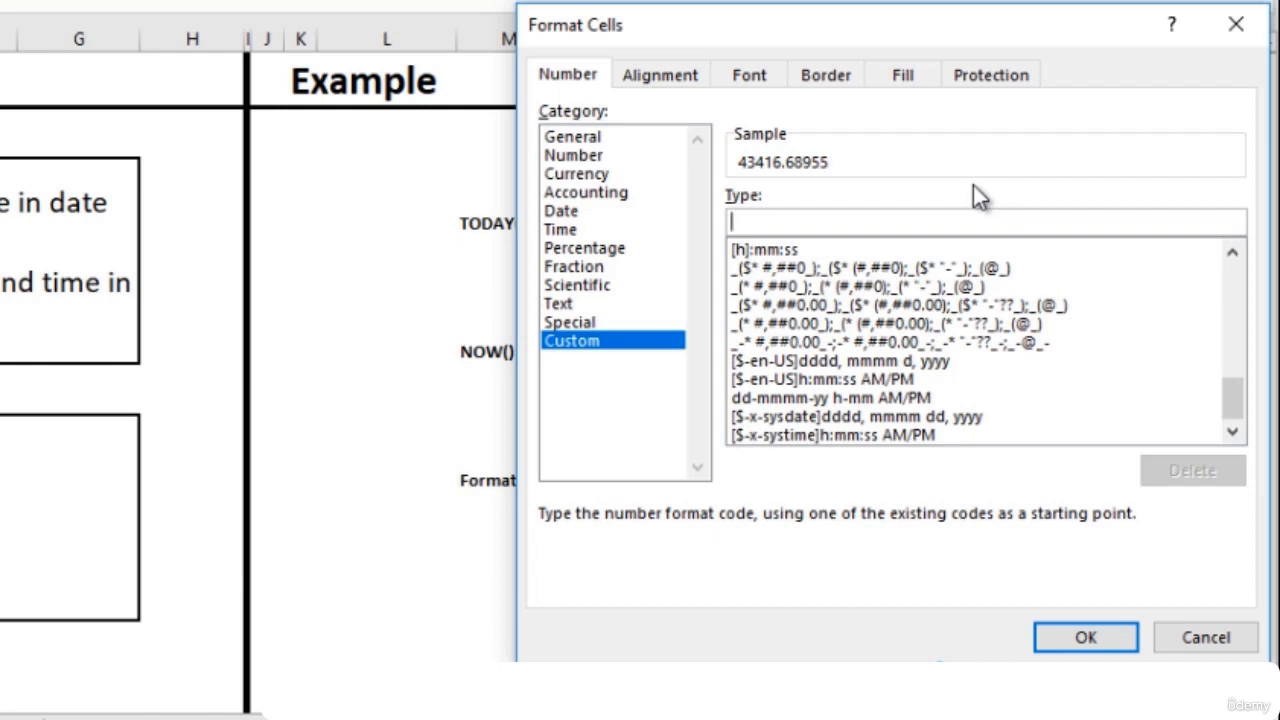
{"action": "type", "text": "d"}
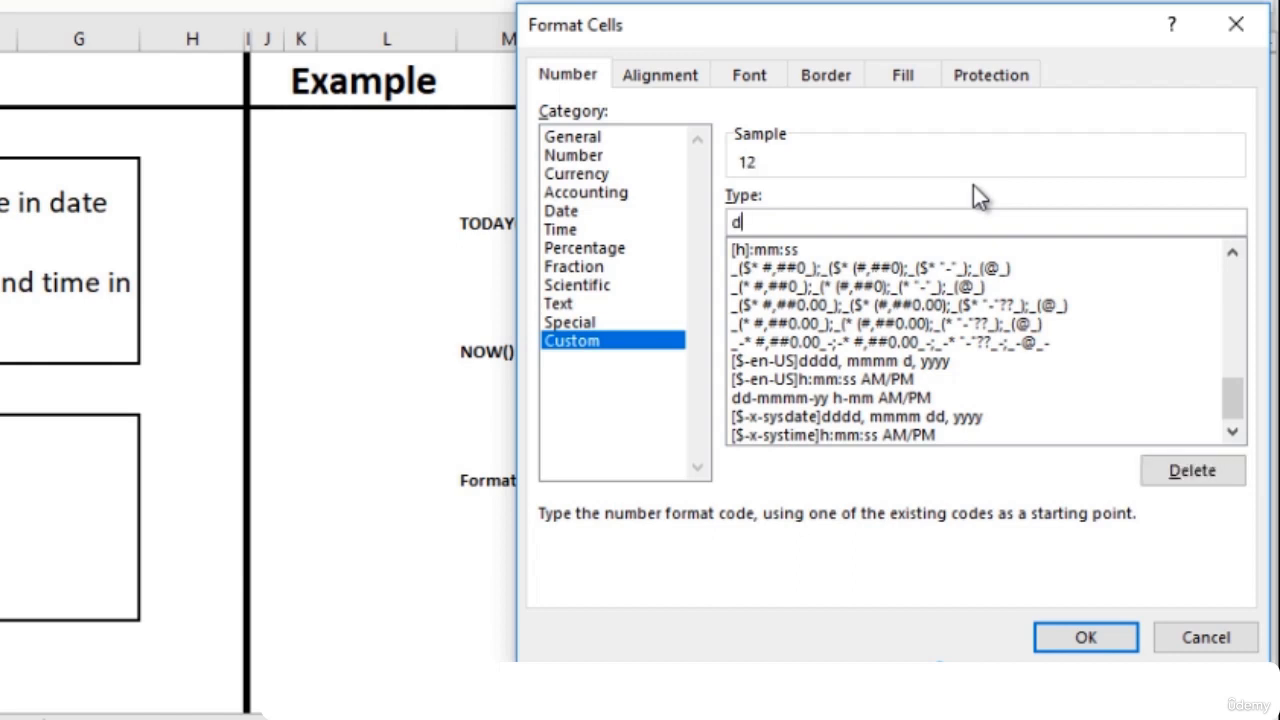
{"action": "type", "text": "d mmm"}
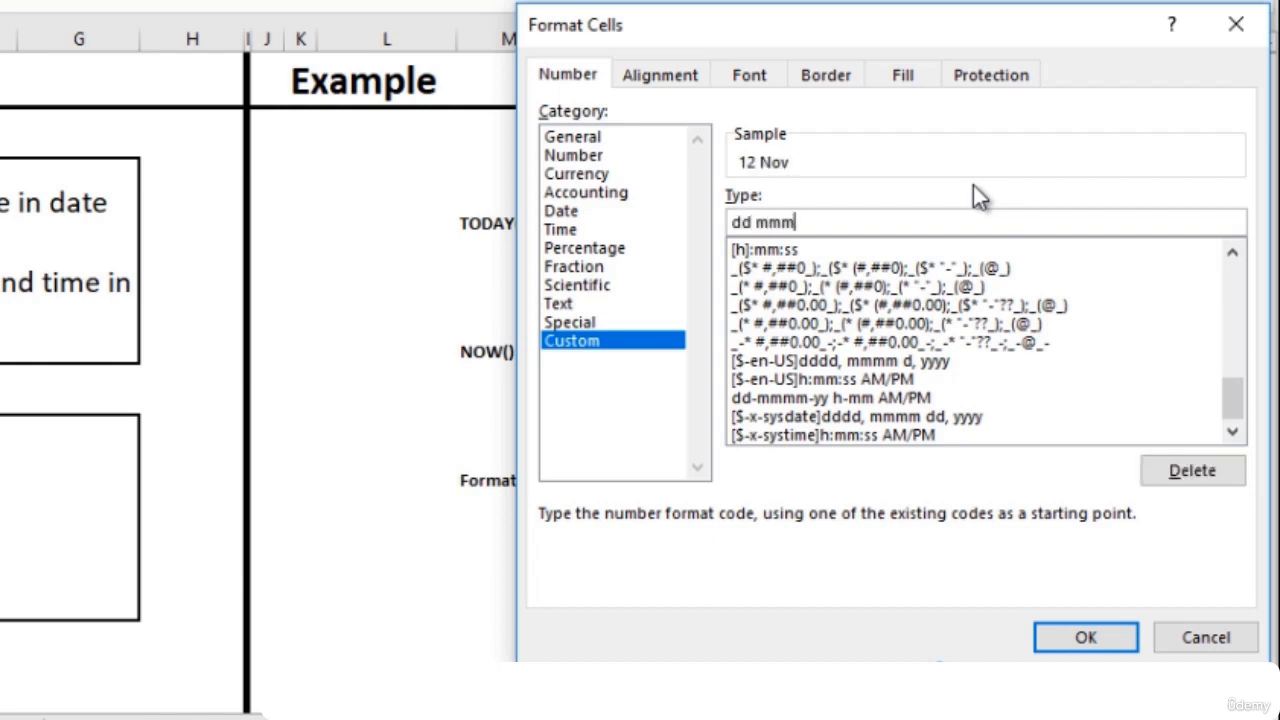
{"action": "type", "text": "m y"}
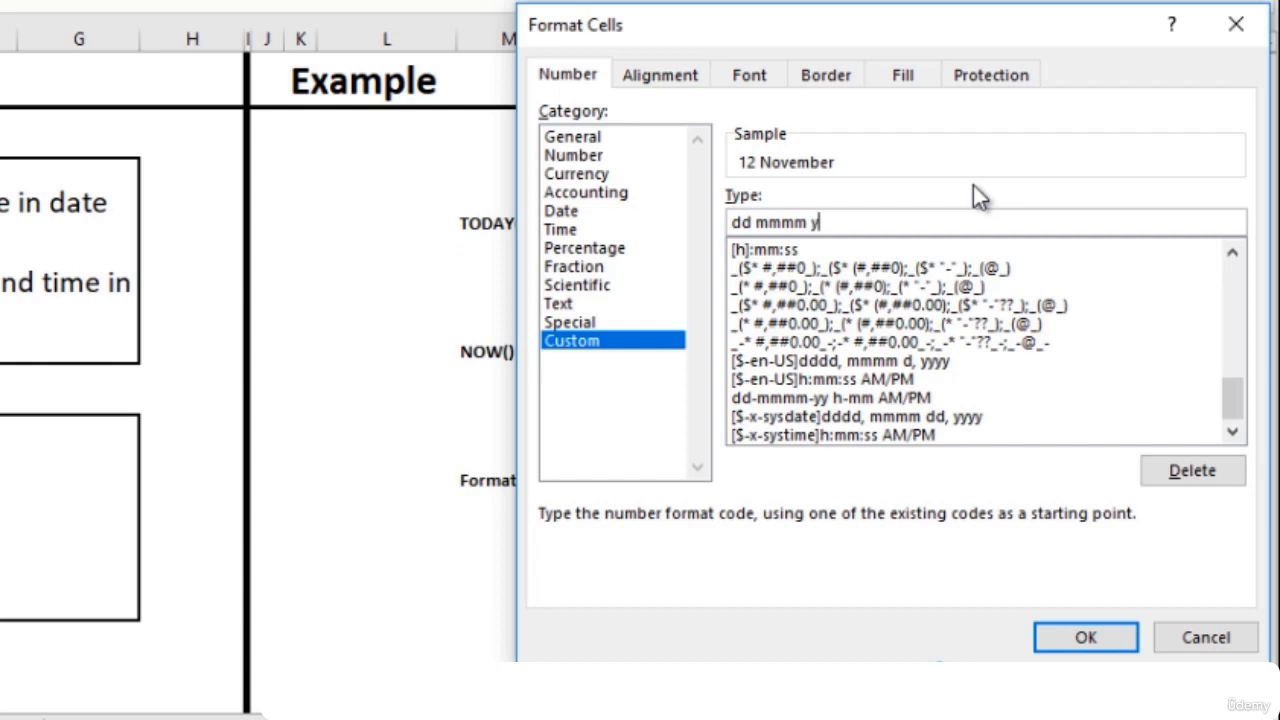
{"action": "type", "text": "y  h:"}
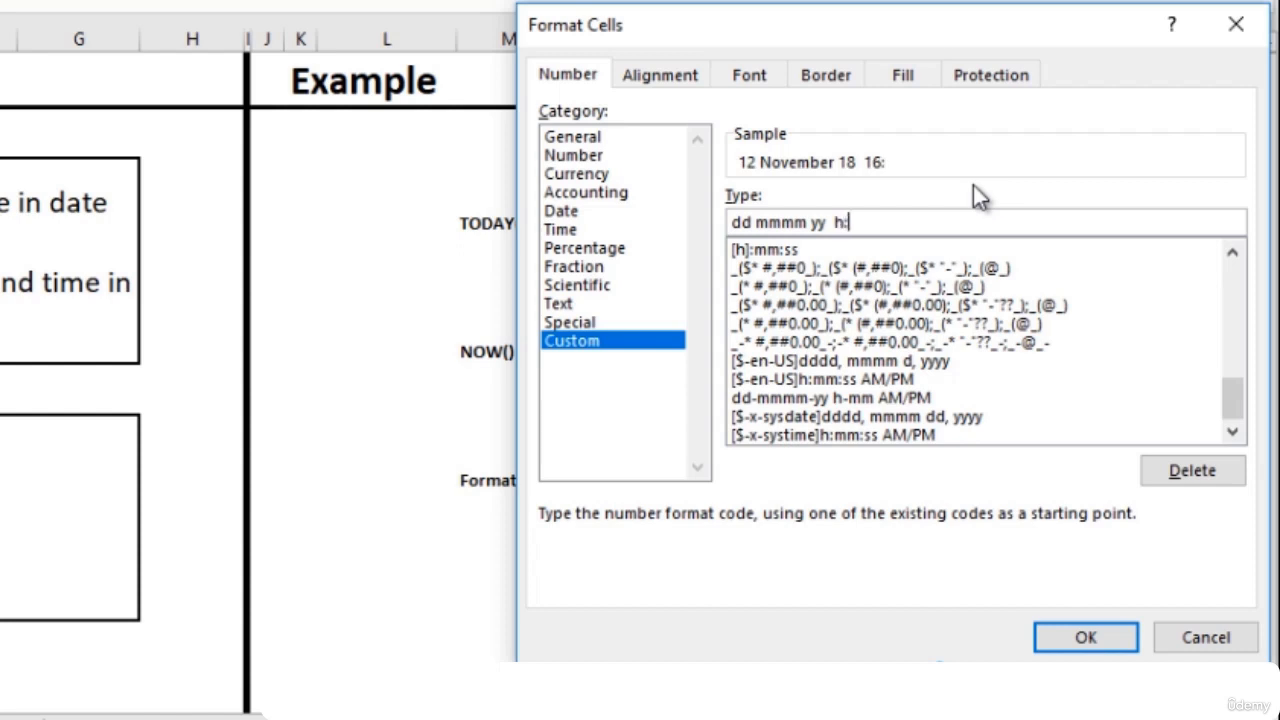
{"action": "type", "text": "mm"}
{"action": "key", "text": "Return"}
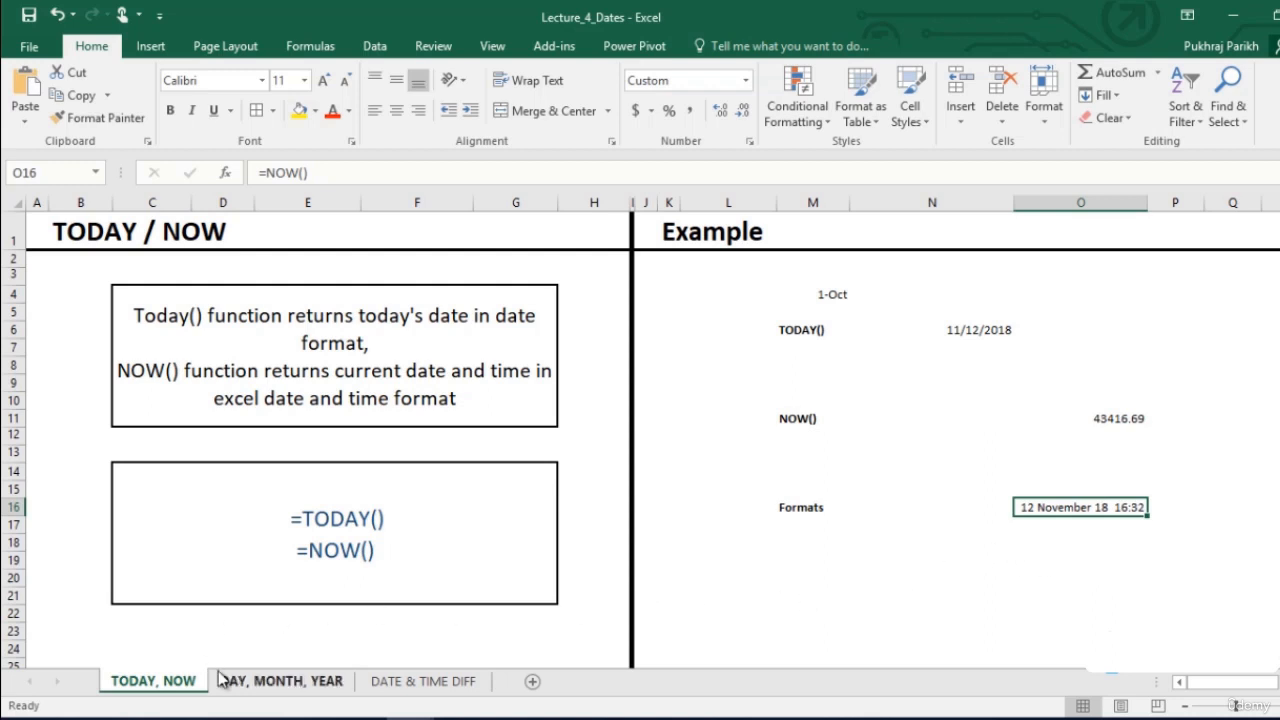
- On the DAY, MONTH, YEAR sheet, enter =DAY(M4) in cell N4 to extract the day from the first date
{"action": "left_click", "coordinate": [260, 683]}
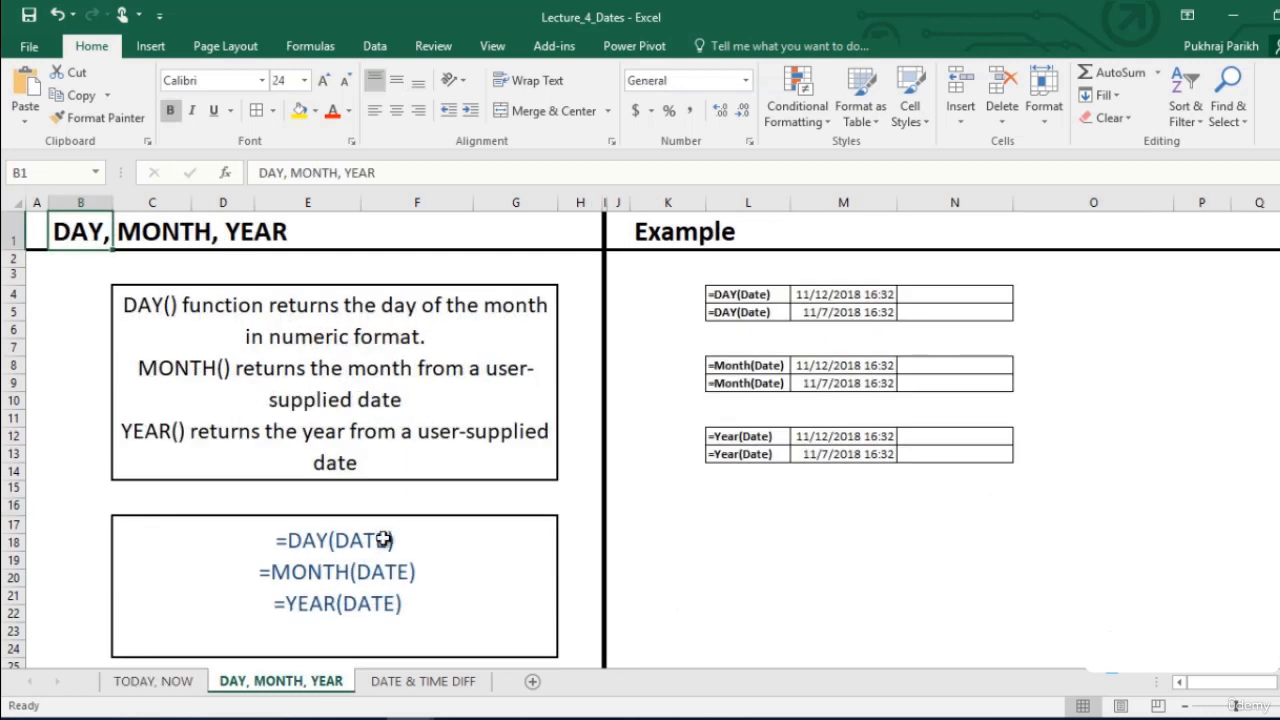
{"action": "left_click", "coordinate": [935, 290]}
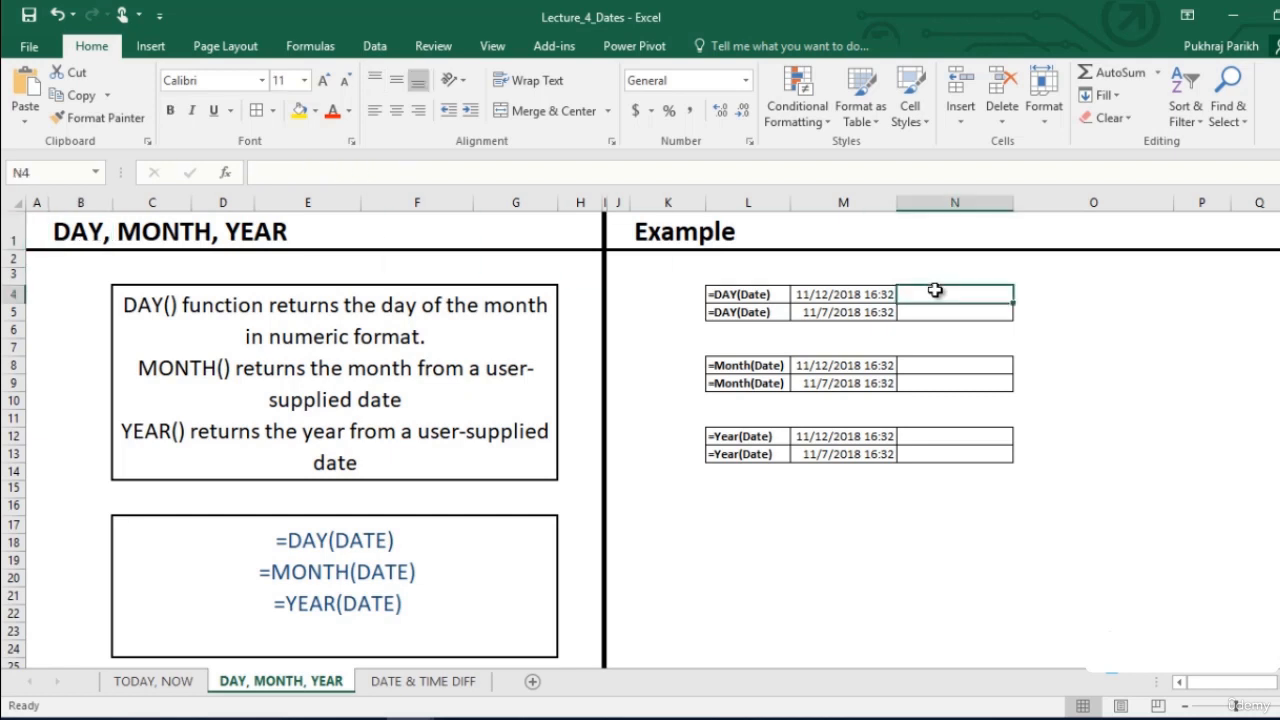
{"action": "type", "text": "=day"}
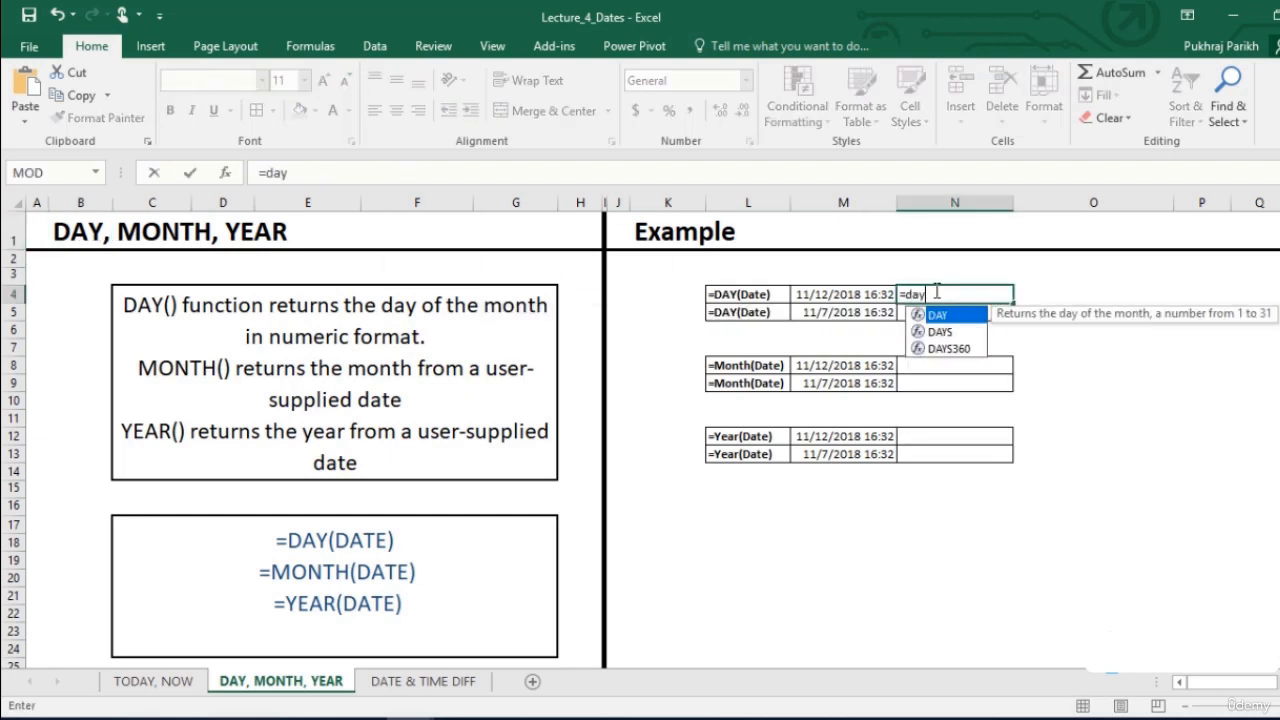
{"action": "key", "text": "Tab"}
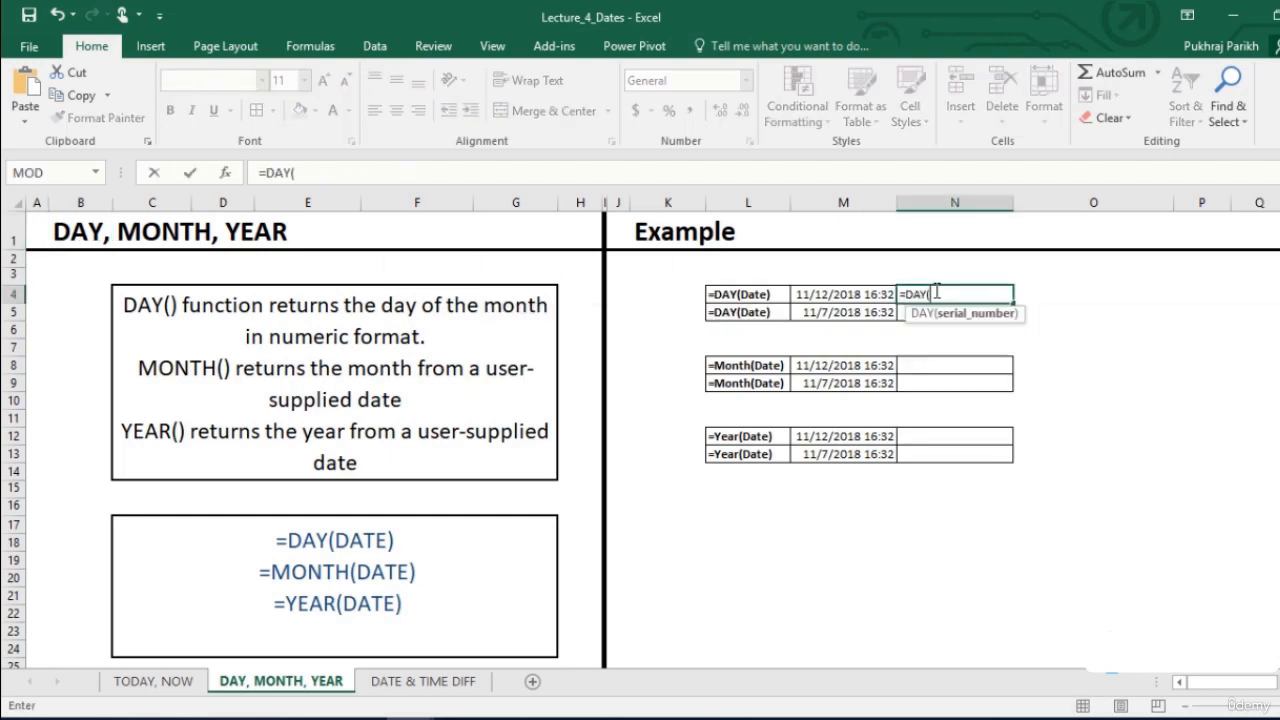
{"action": "left_click", "coordinate": [833, 296]}
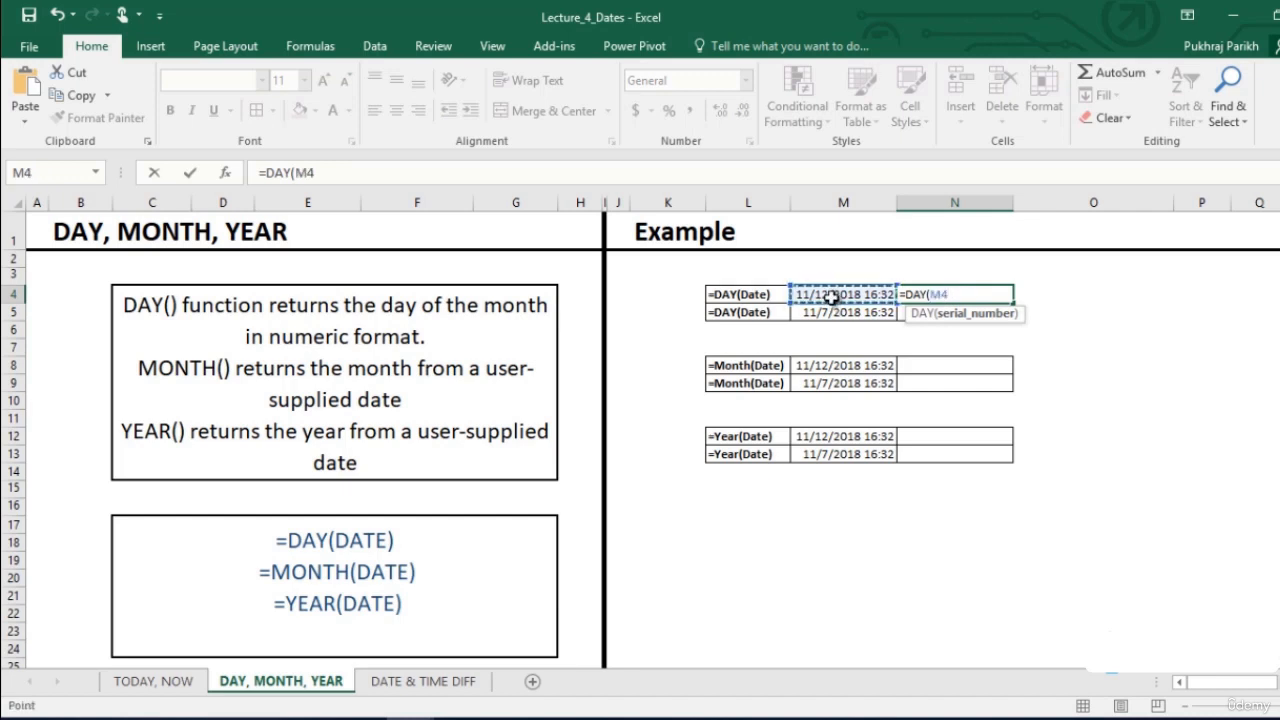
{"action": "type", "text": ")"}
{"action": "key", "text": "Return"}
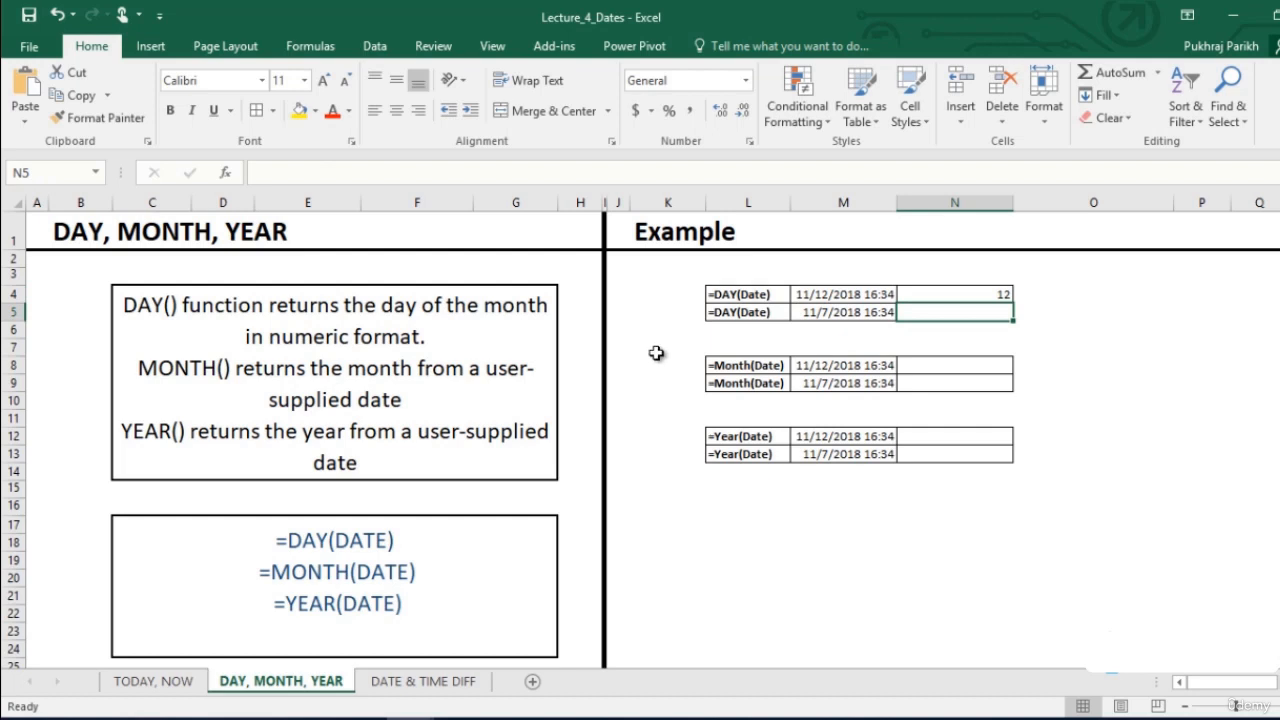
- Copy the DAY formula from N4 down to N5 for the second date
{"action": "left_click", "coordinate": [718, 347]}
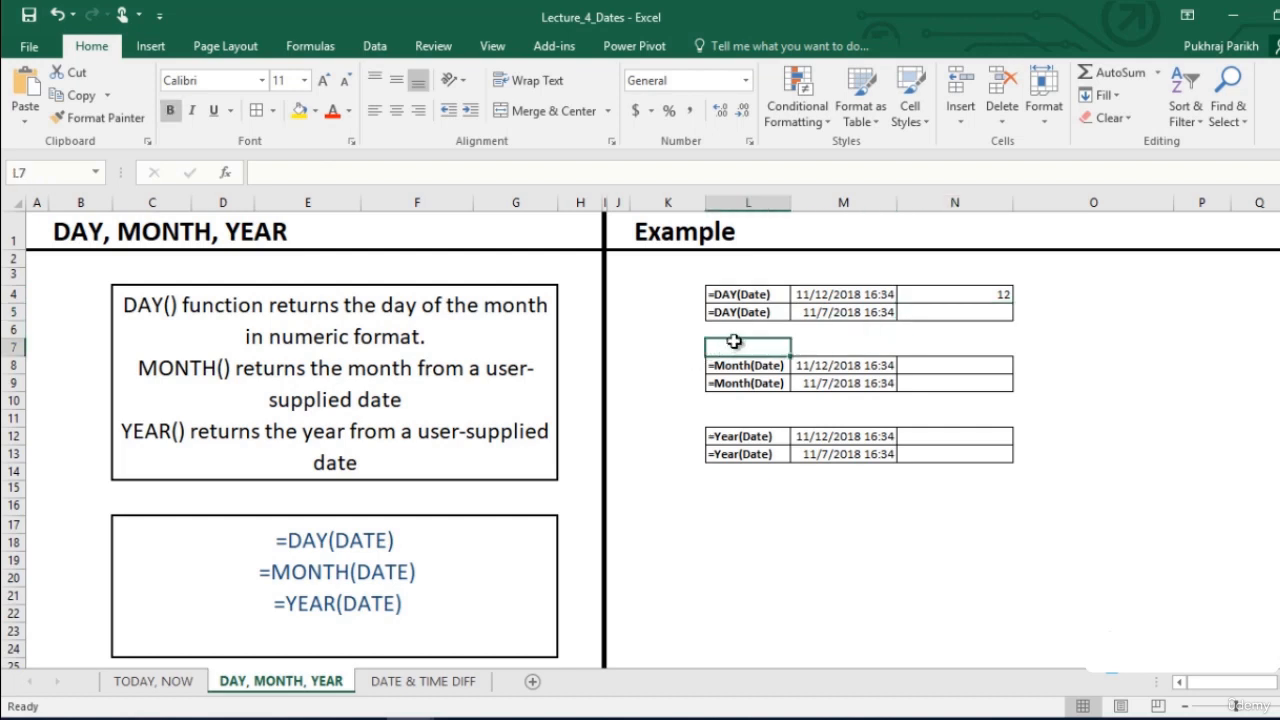
{"action": "left_click", "coordinate": [964, 292]}
{"action": "left_click_drag", "start_coordinate": [1011, 302], "coordinate": [1011, 318]}
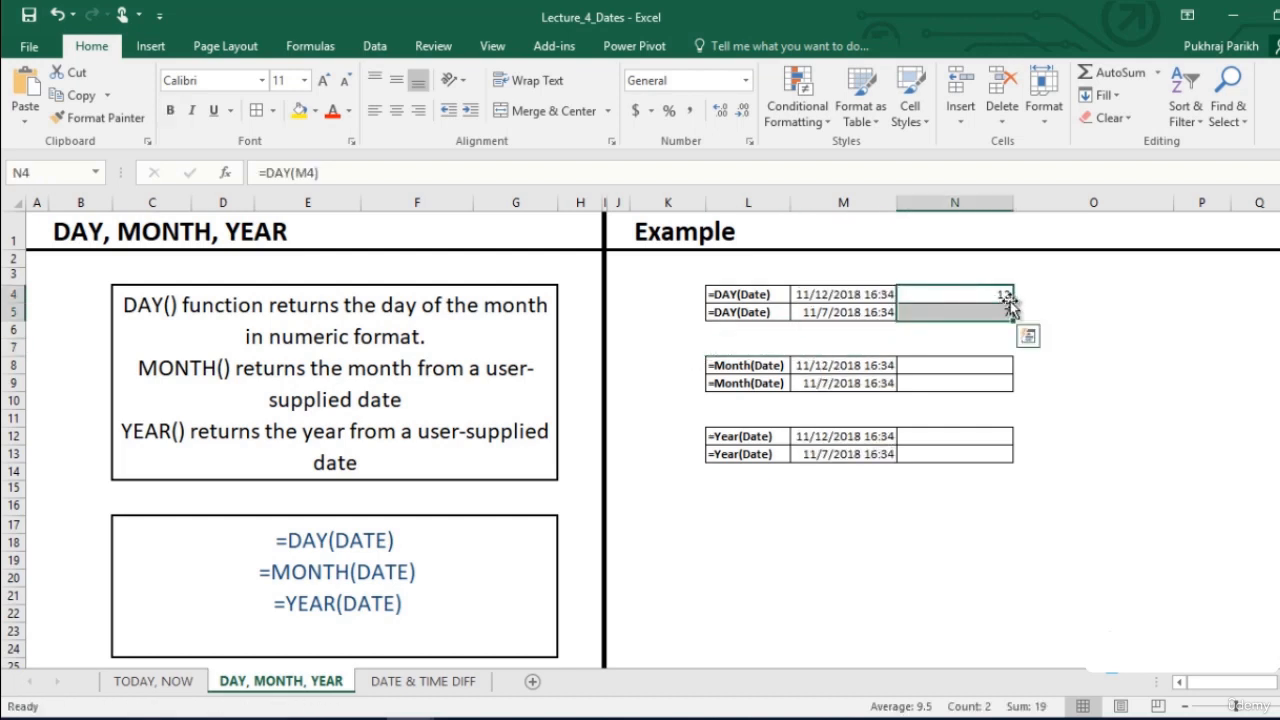
- Enter =MONTH(M8) in cell N8 and copy the formula down to N9
{"action": "left_click", "coordinate": [953, 367]}
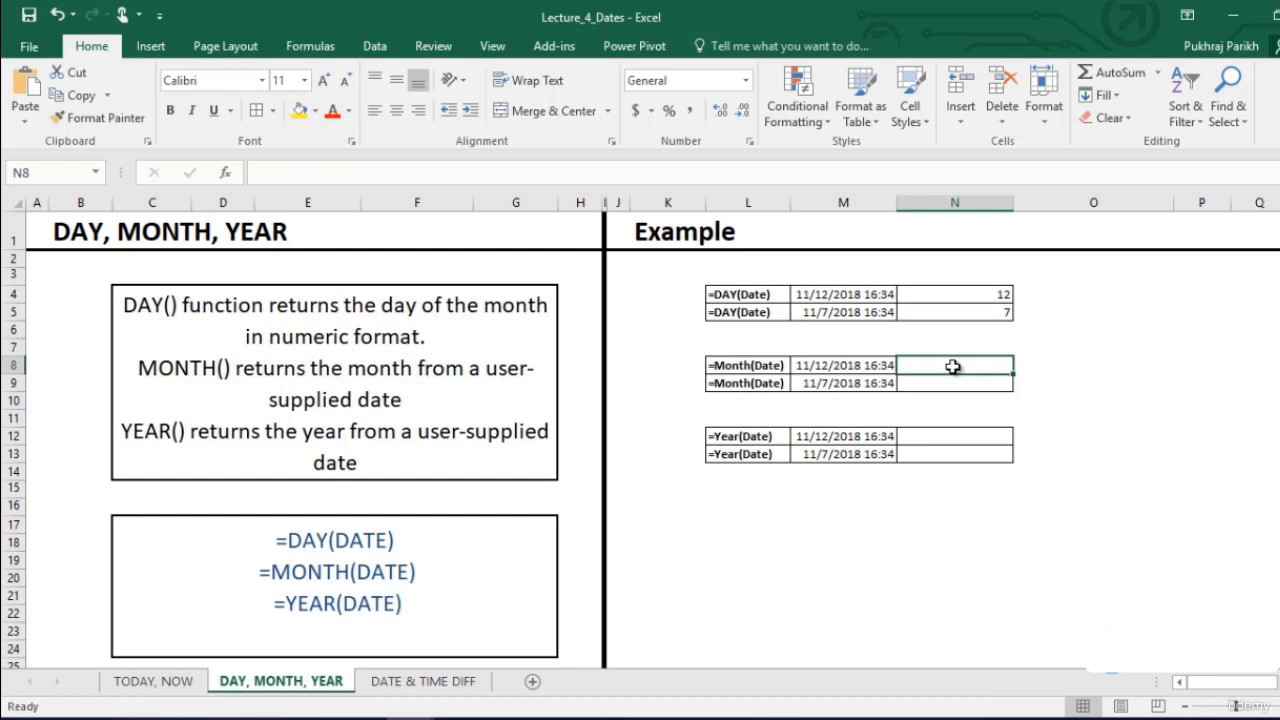
{"action": "type", "text": "="}
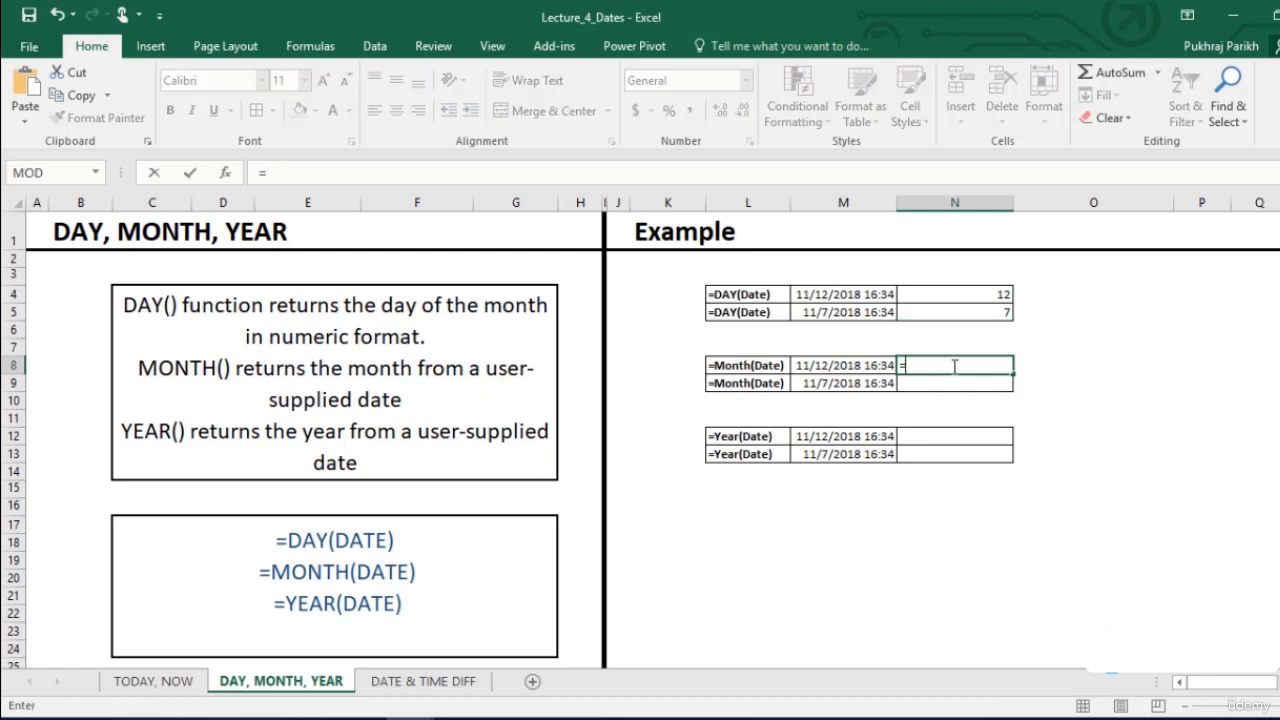
{"action": "type", "text": "mon"}
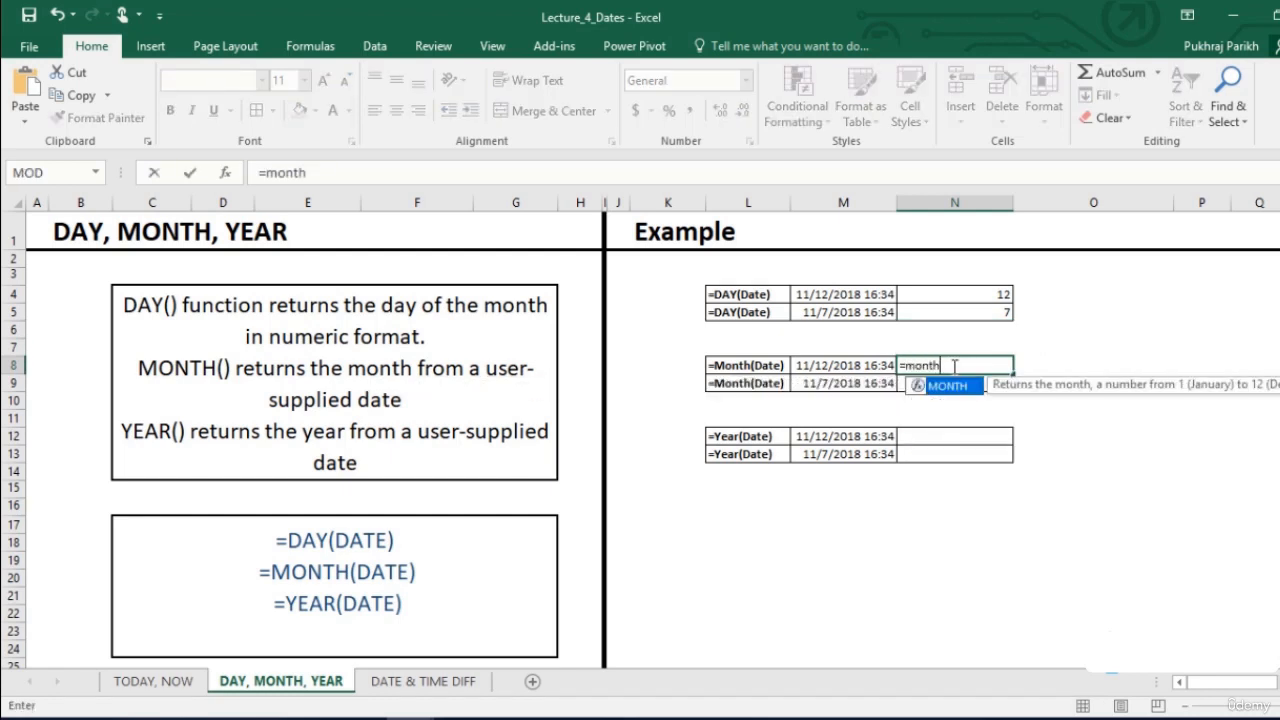
{"action": "type", "text": "th"}
{"action": "key", "text": "Tab"}
{"action": "left_click", "coordinate": [845, 366]}
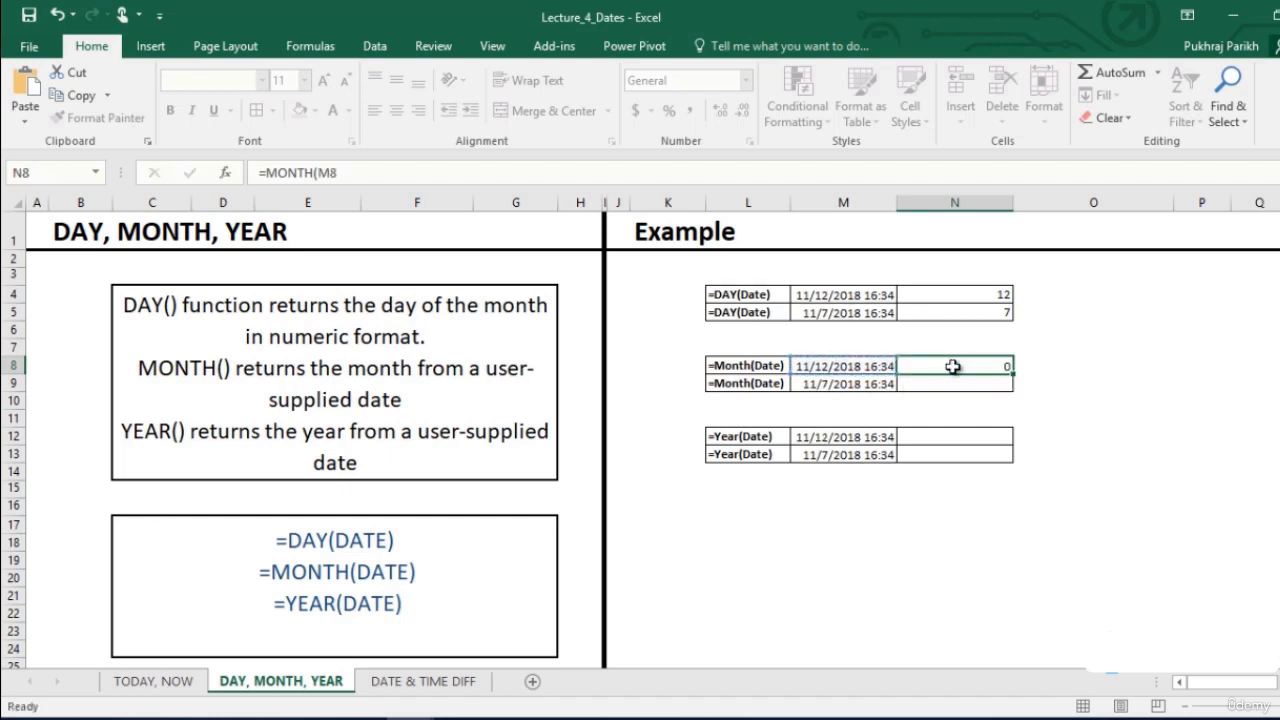
{"action": "key", "text": "Return"}
{"action": "left_click", "coordinate": [953, 367]}
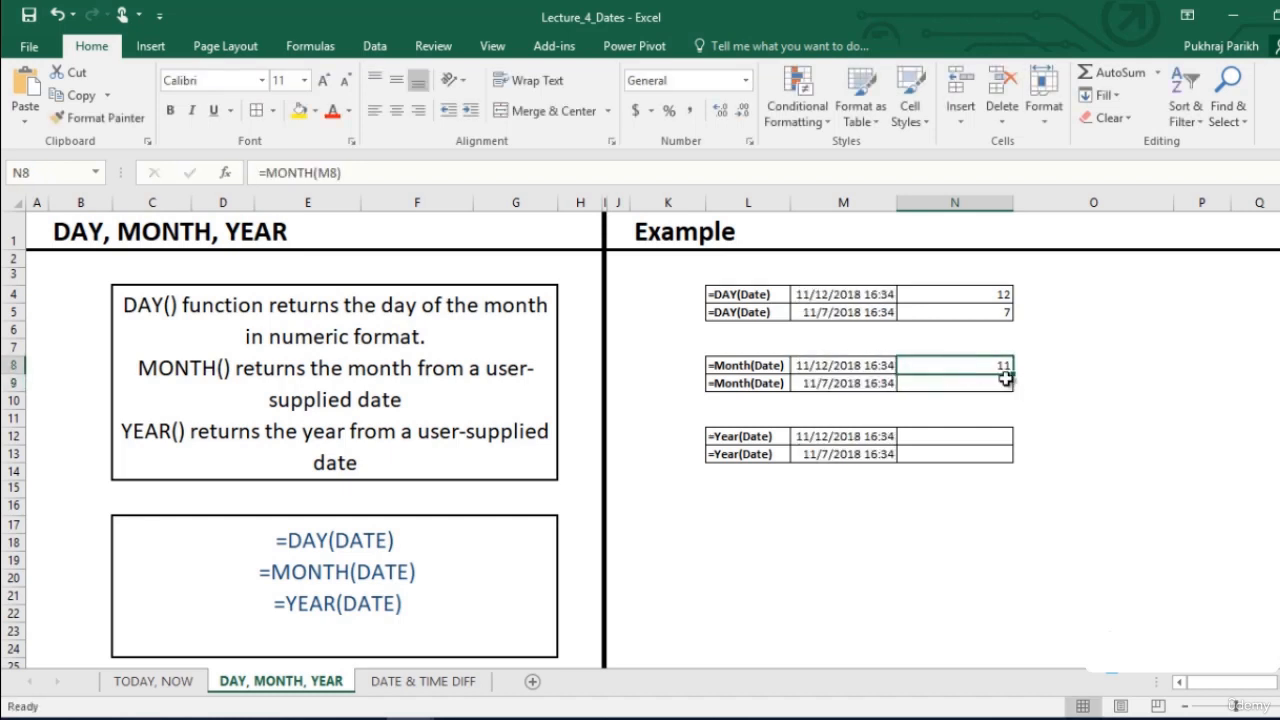
{"action": "left_click_drag", "start_coordinate": [1012, 372], "coordinate": [1012, 390]}
- Enter =YEAR(M12) in cell N12 and copy the formula down to N13
{"action": "left_click", "coordinate": [983, 437]}
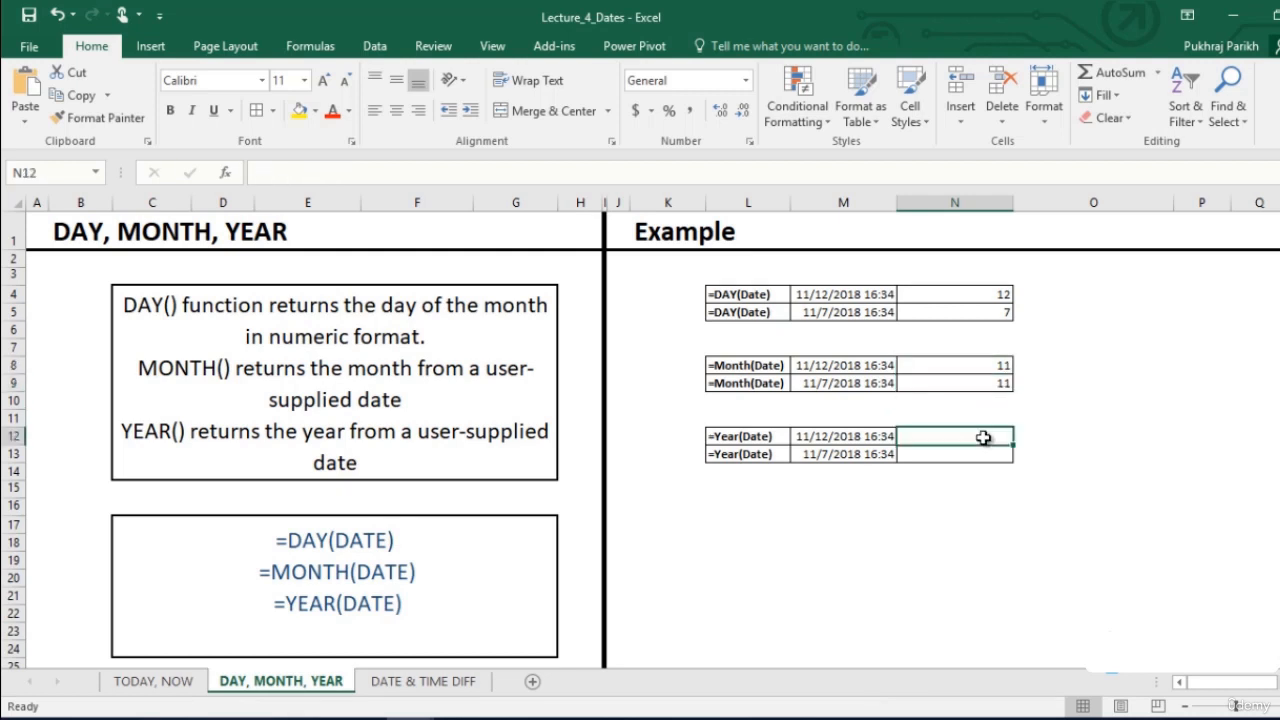
{"action": "type", "text": "=YEAR("}
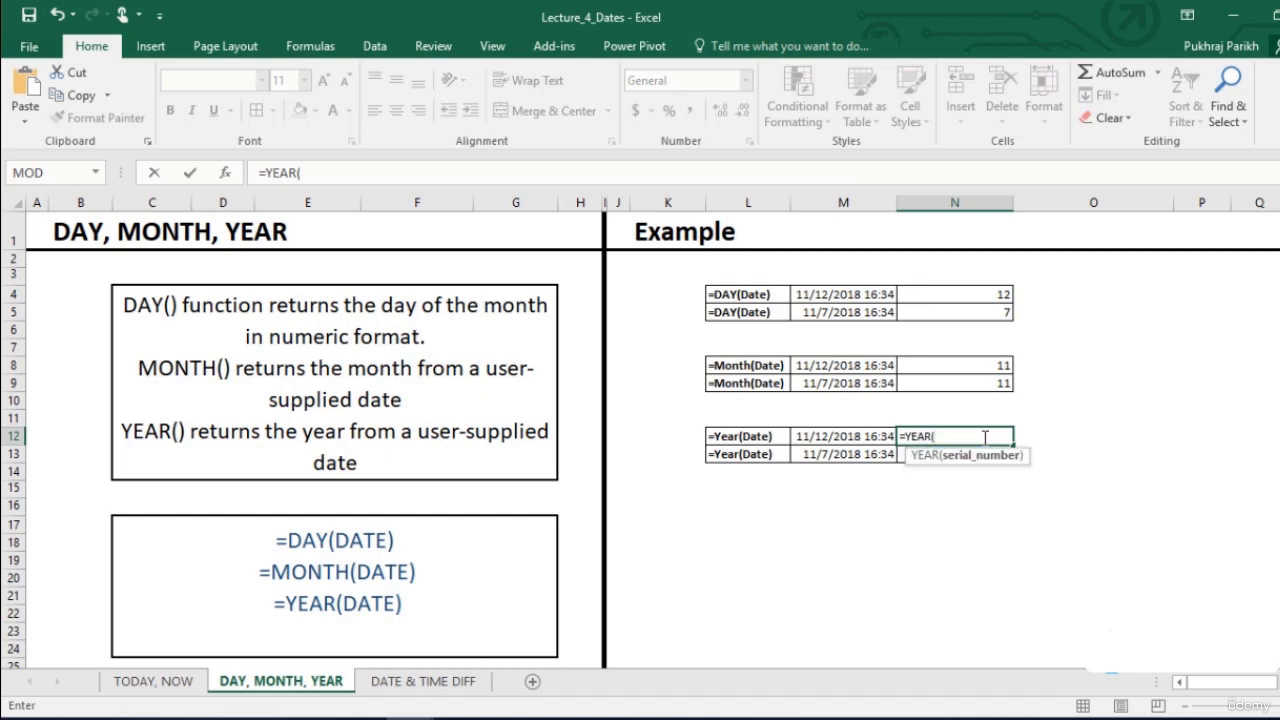
{"action": "left_click", "coordinate": [865, 437]}
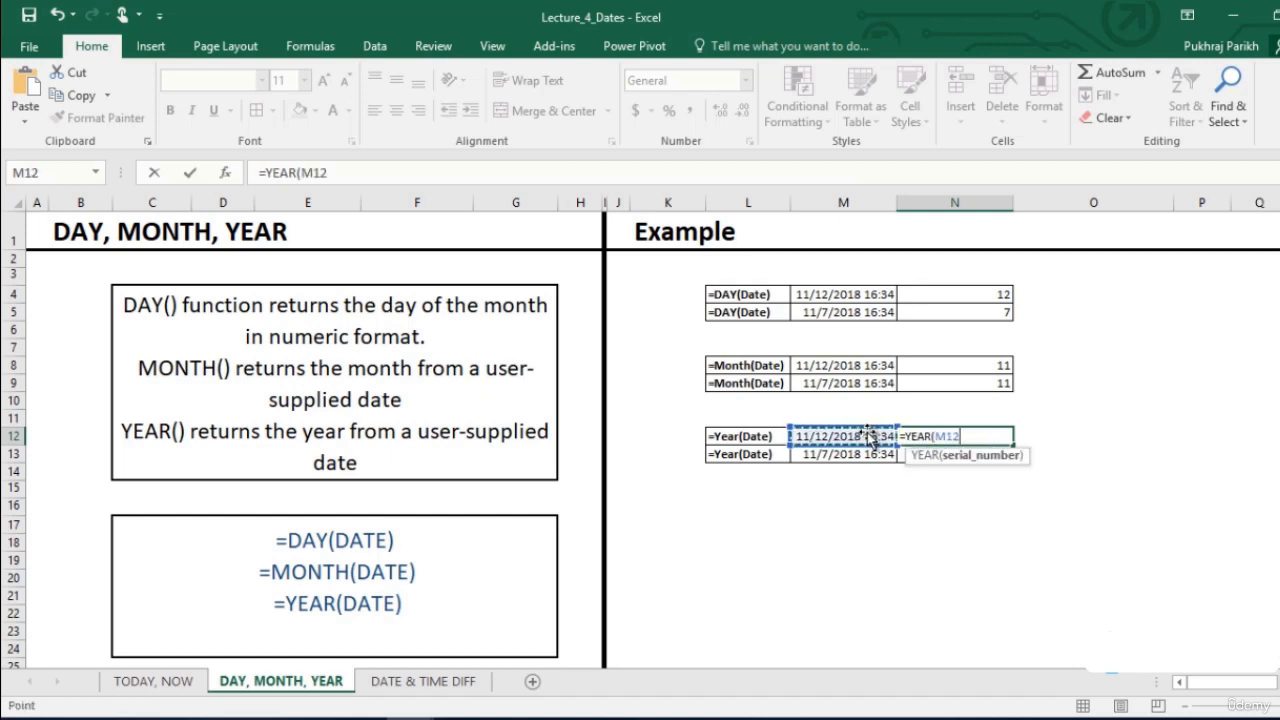
{"action": "key", "text": "Return"}
{"action": "key", "text": "Up"}
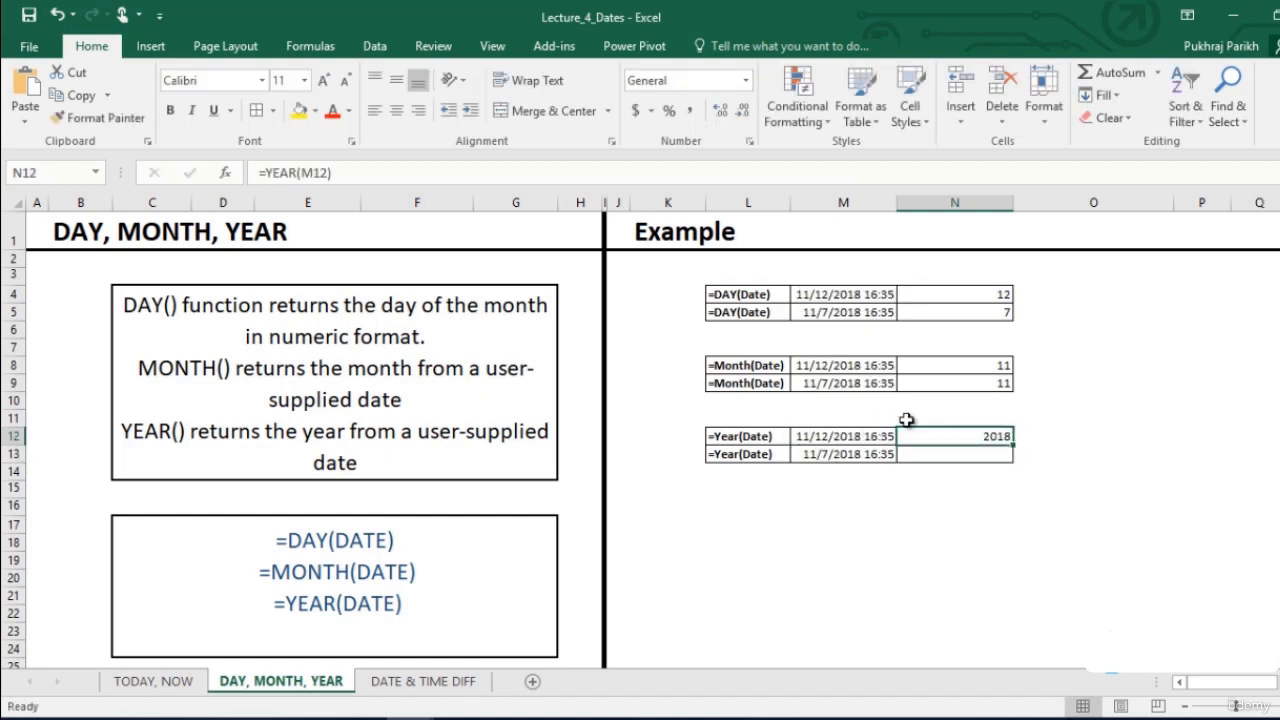
{"action": "left_click_drag", "start_coordinate": [1025, 450], "coordinate": [1030, 470]}
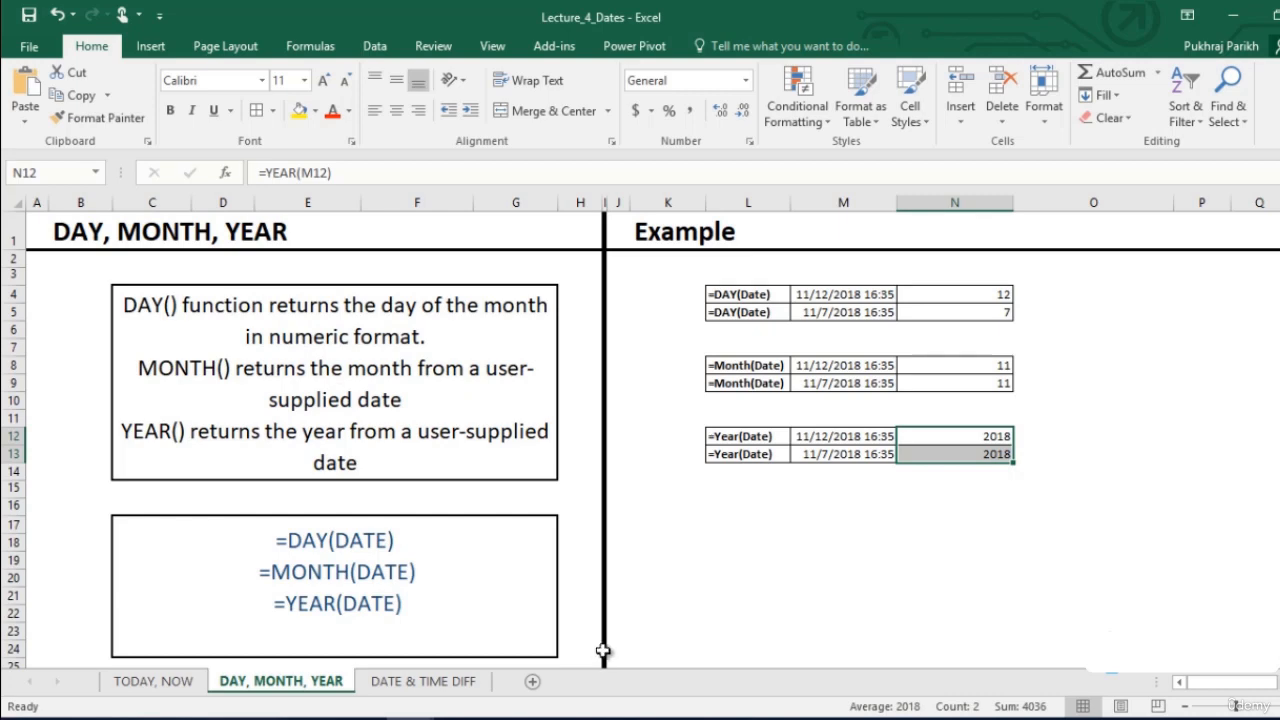
- On the DATE & TIME DIFF sheet, enter =DAYS(M5,N5) in O5 of the DAYS table and copy it down to O6
{"action": "left_click", "coordinate": [450, 682]}
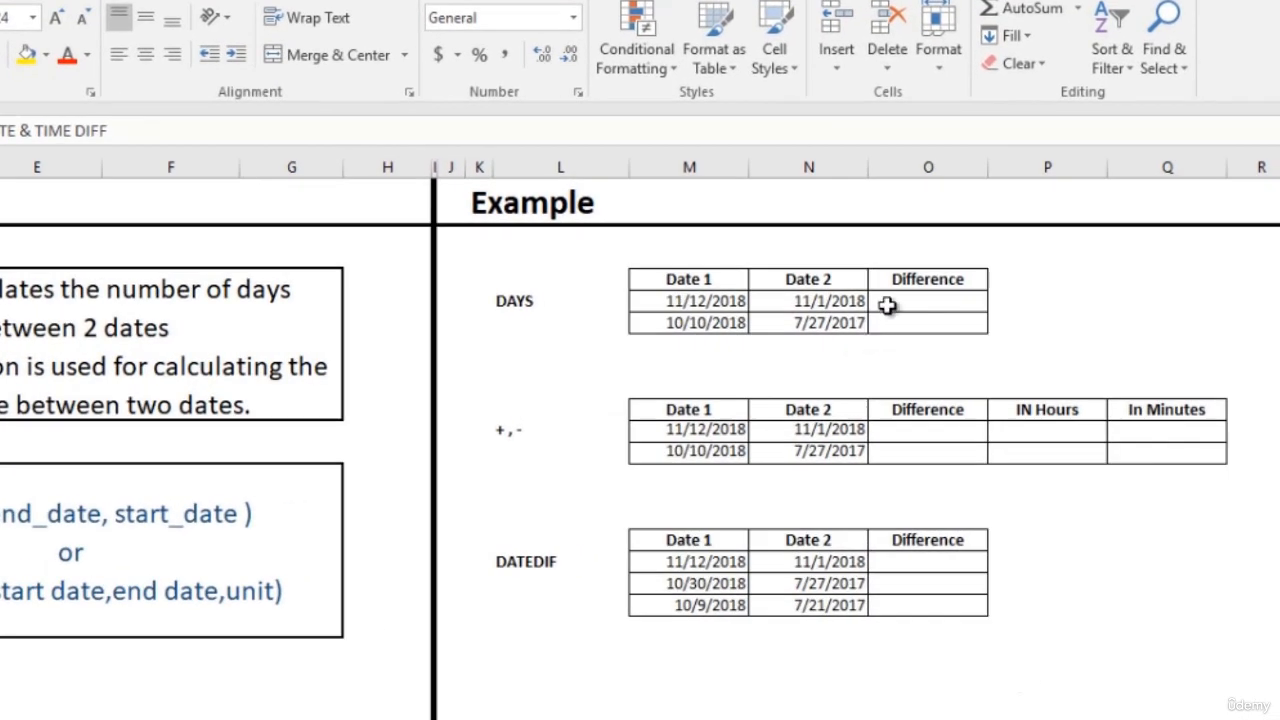
{"action": "left_click", "coordinate": [905, 306]}
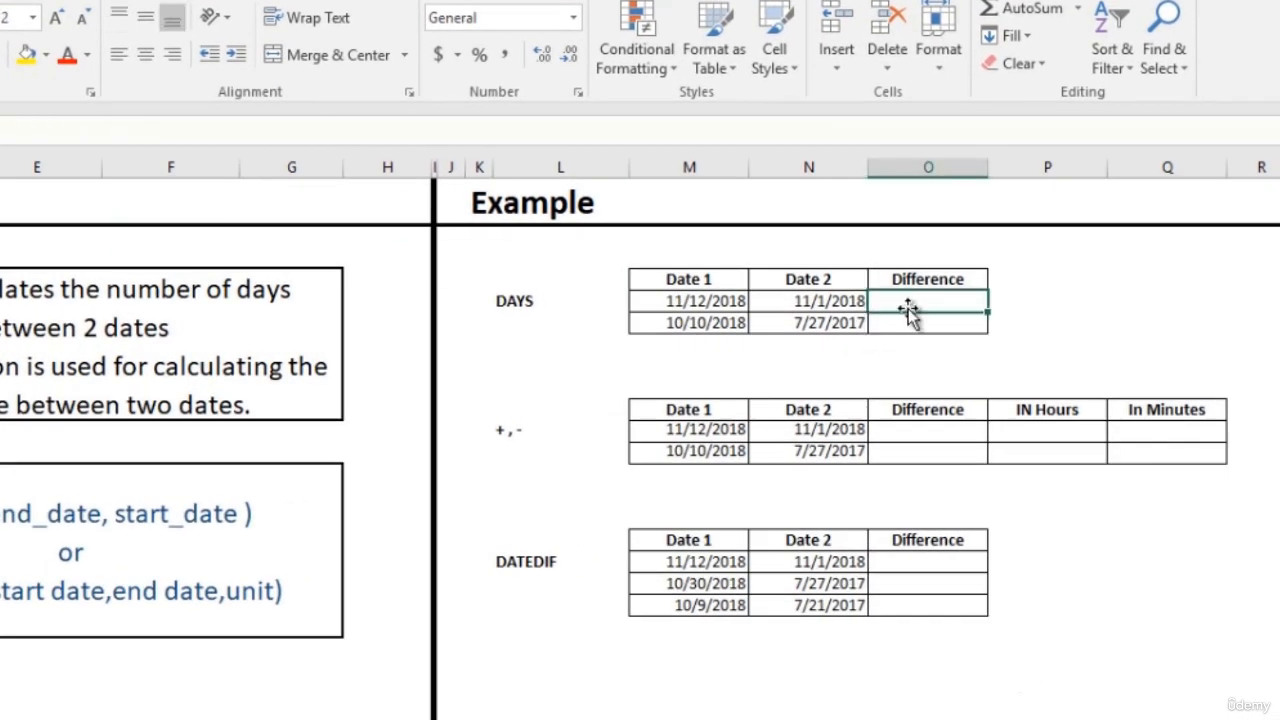
{"action": "type", "text": "=day"}
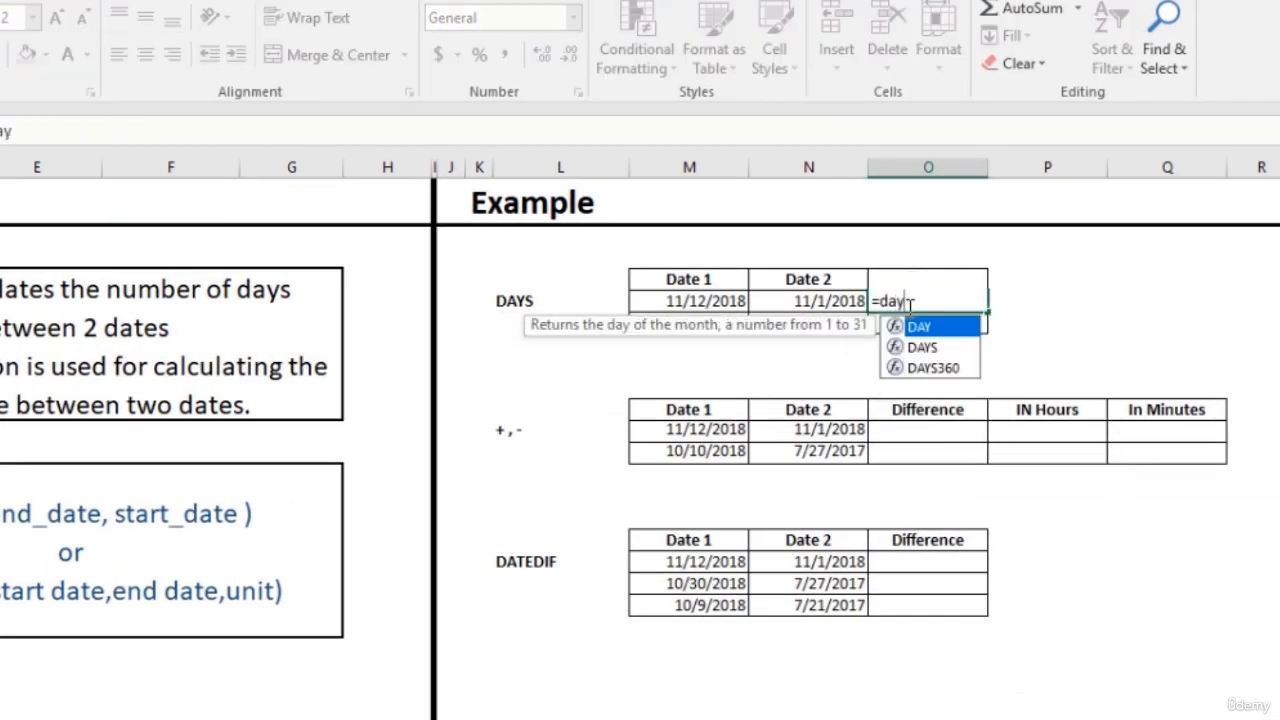
{"action": "key", "text": "Down"}
{"action": "key", "text": "Tab"}
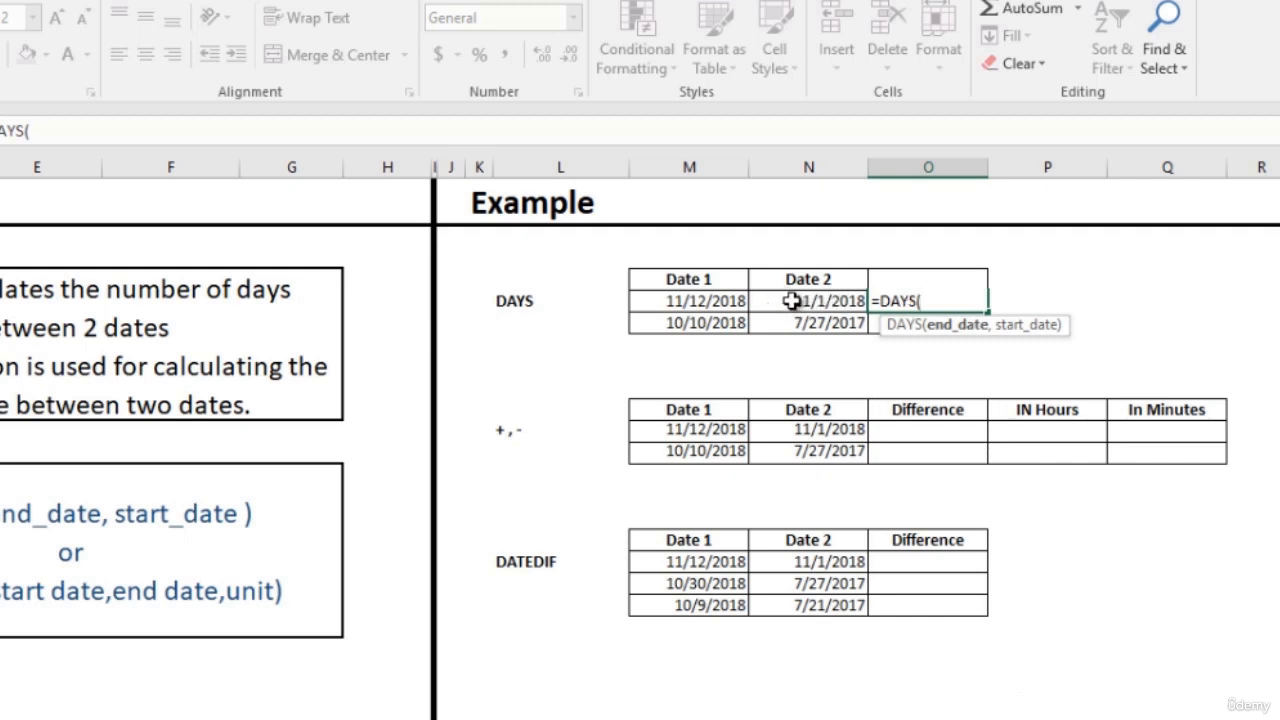
{"action": "left_click", "coordinate": [737, 300]}
{"action": "type", "text": ","}
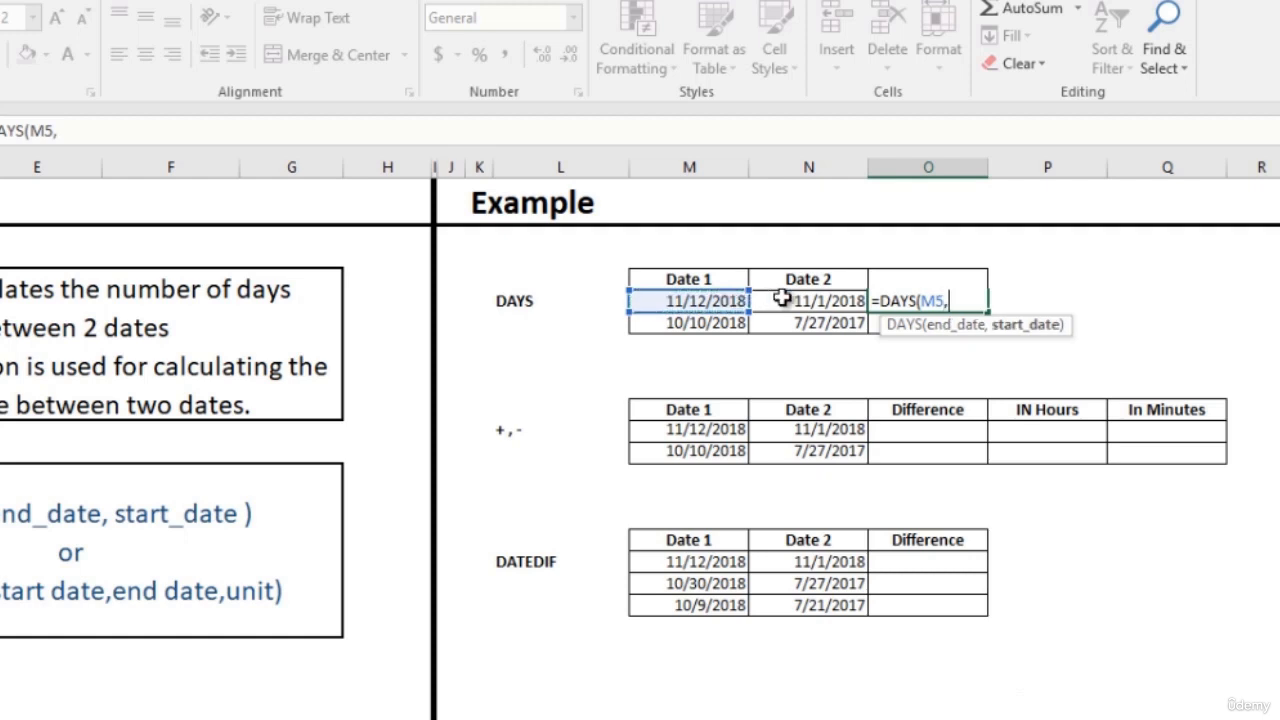
{"action": "left_click", "coordinate": [796, 300]}
{"action": "key", "text": "Return"}
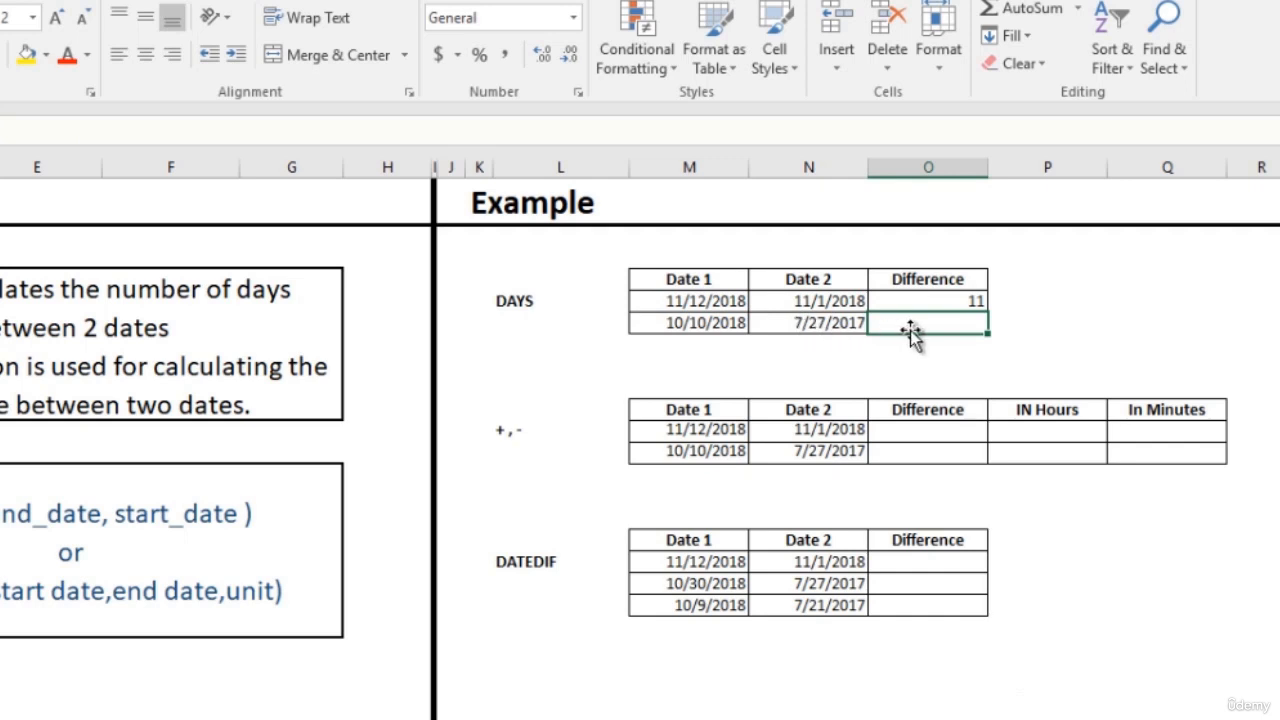
{"action": "left_click", "coordinate": [972, 298]}
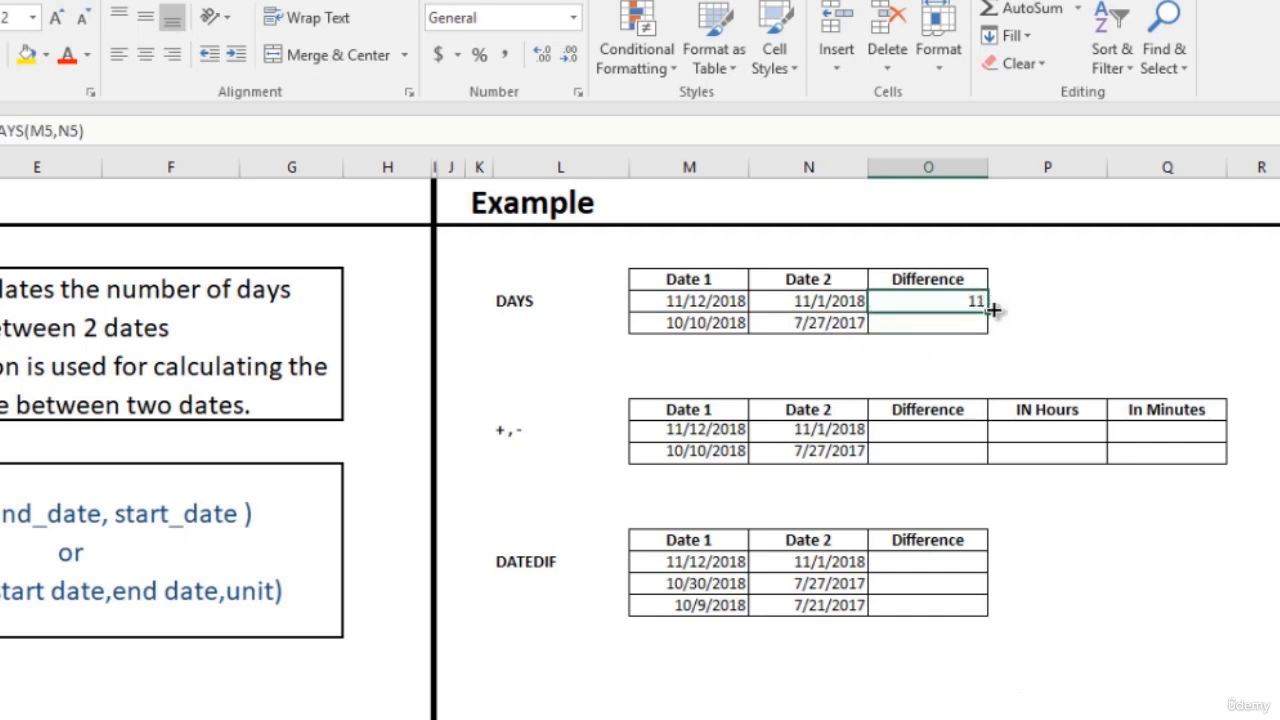
{"action": "left_click_drag", "start_coordinate": [990, 311], "coordinate": [990, 332]}
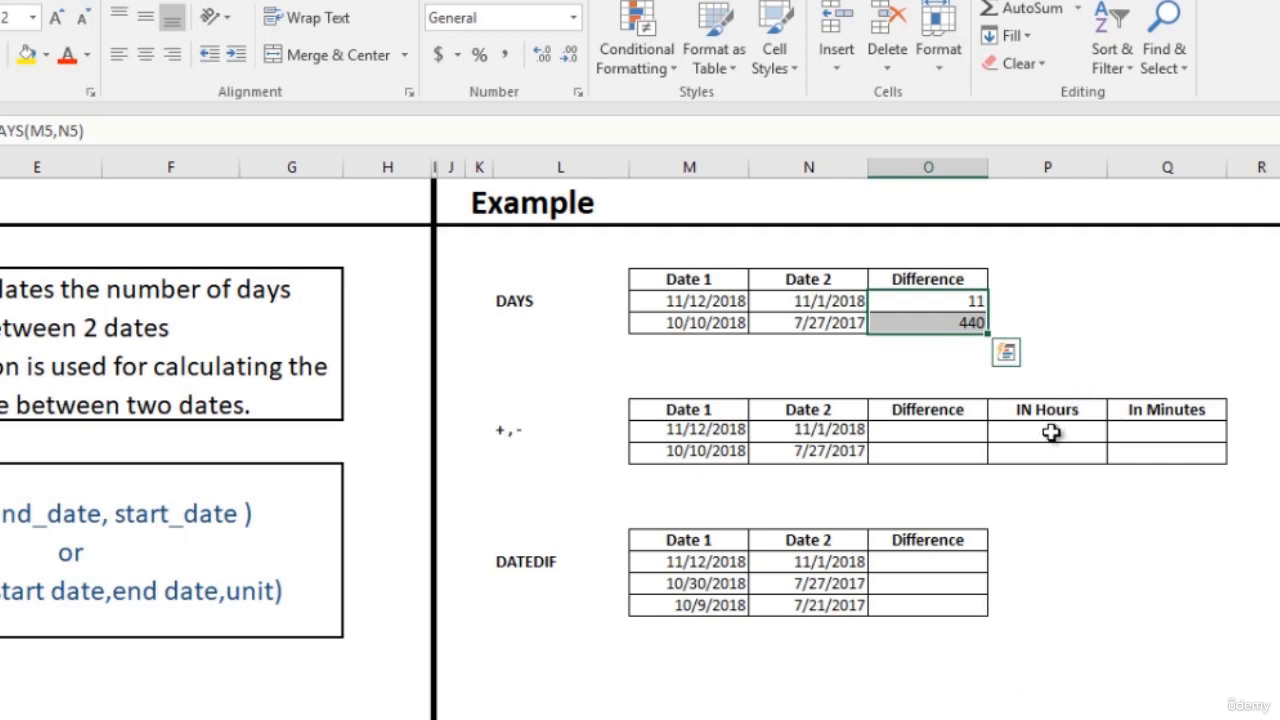
- Subtract Date 2 from Date 1 in the + , - table with =M11-N11 in O11, and fill the formula down to O12
{"action": "left_click", "coordinate": [947, 413]}
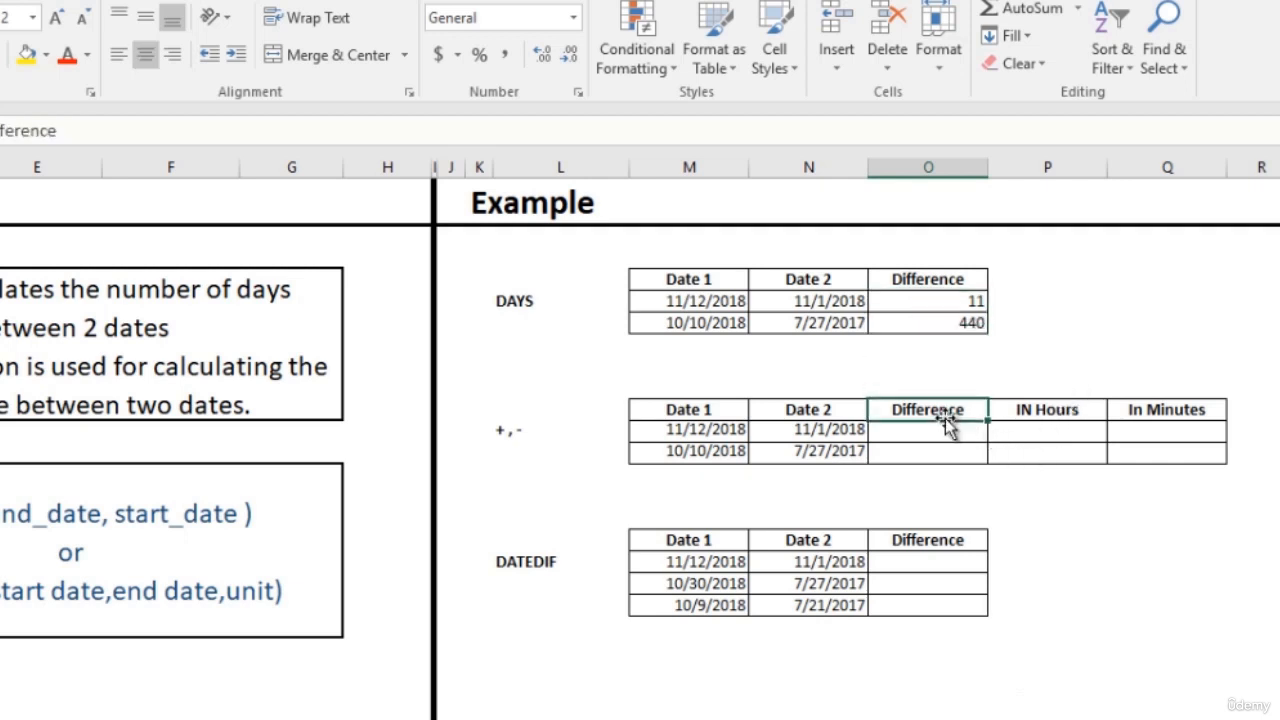
{"action": "left_click", "coordinate": [945, 427]}
{"action": "double_click", "coordinate": [946, 428]}
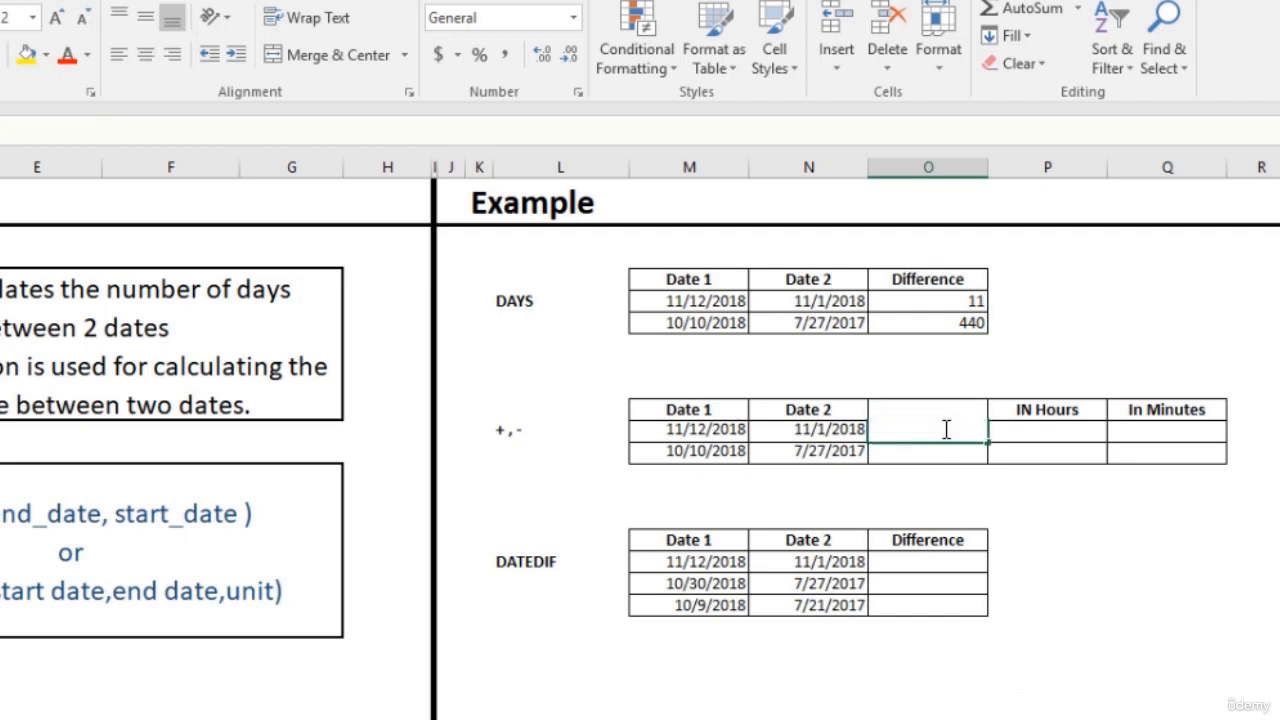
{"action": "type", "text": "="}
{"action": "left_click", "coordinate": [700, 429]}
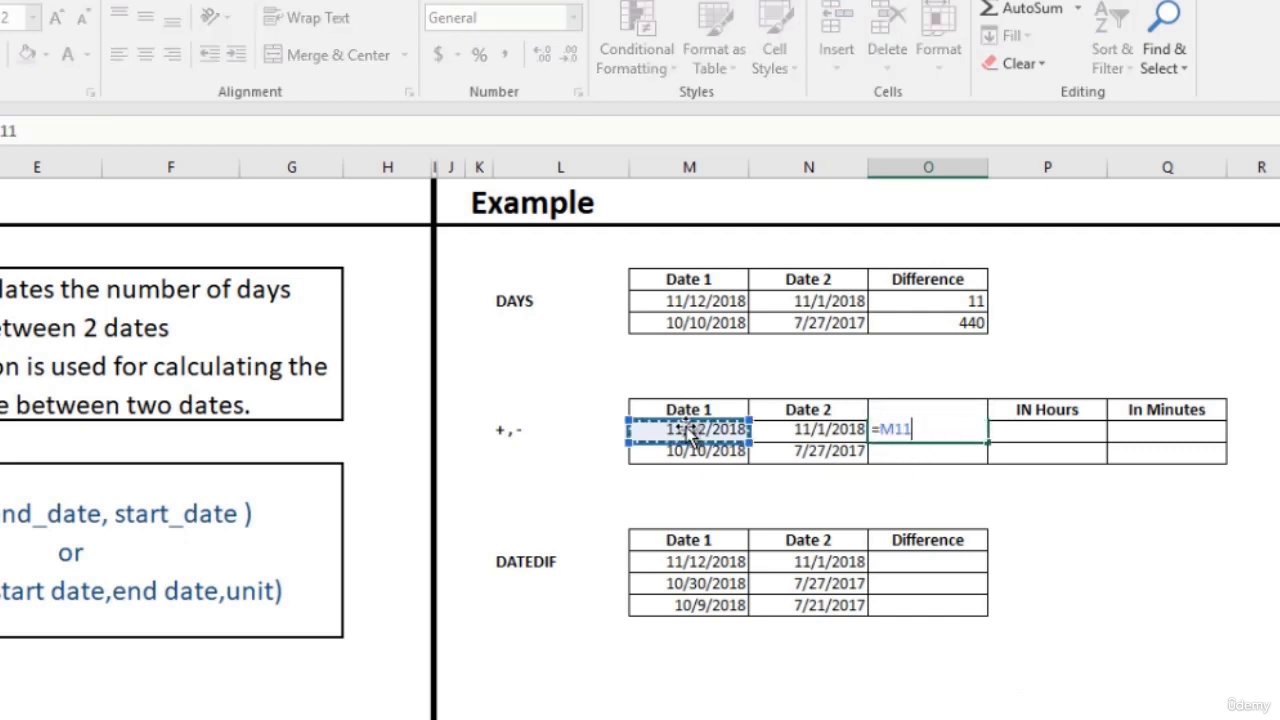
{"action": "type", "text": "-"}
{"action": "left_click", "coordinate": [824, 428]}
{"action": "key", "text": "Return"}
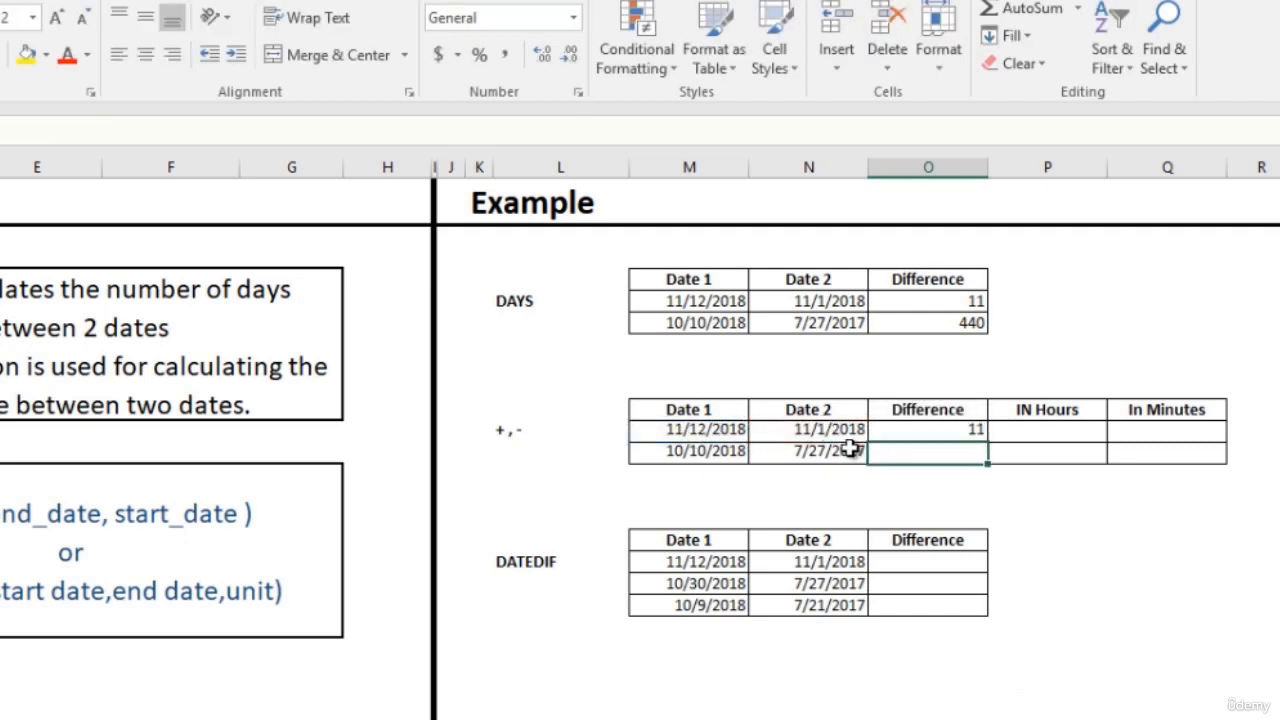
{"action": "left_click", "coordinate": [928, 428]}
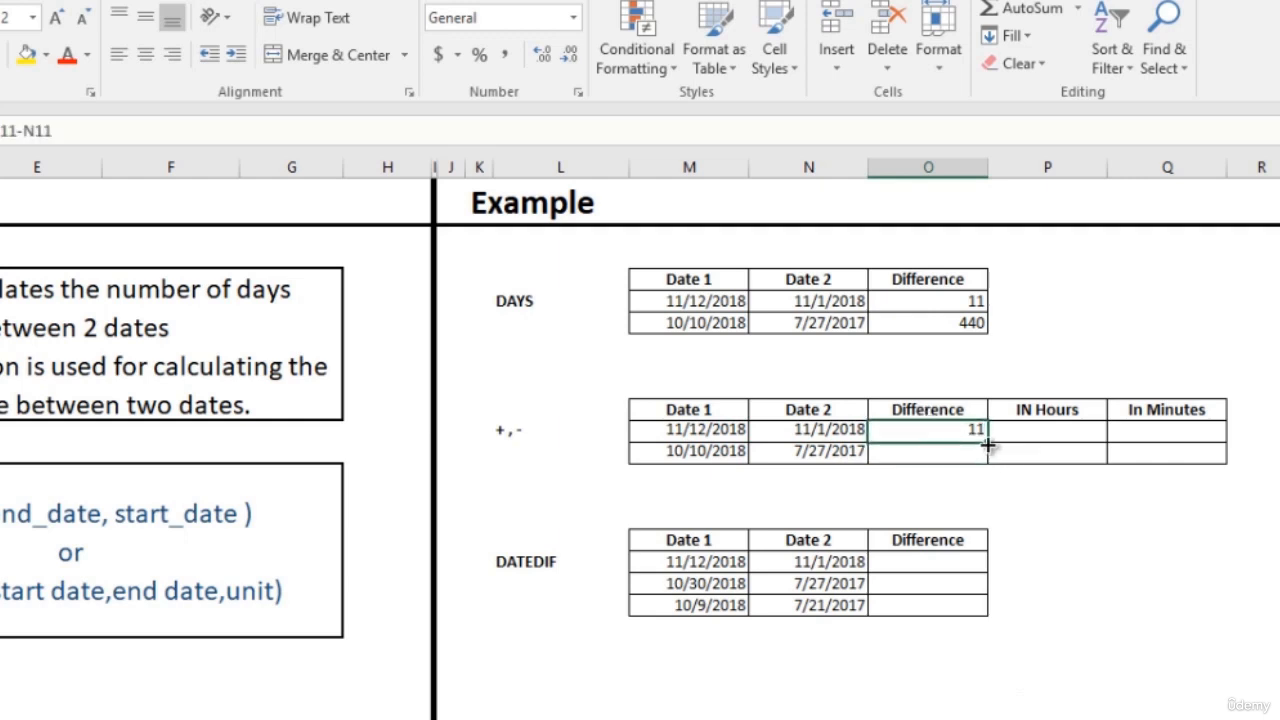
{"action": "double_click", "coordinate": [986, 442]}
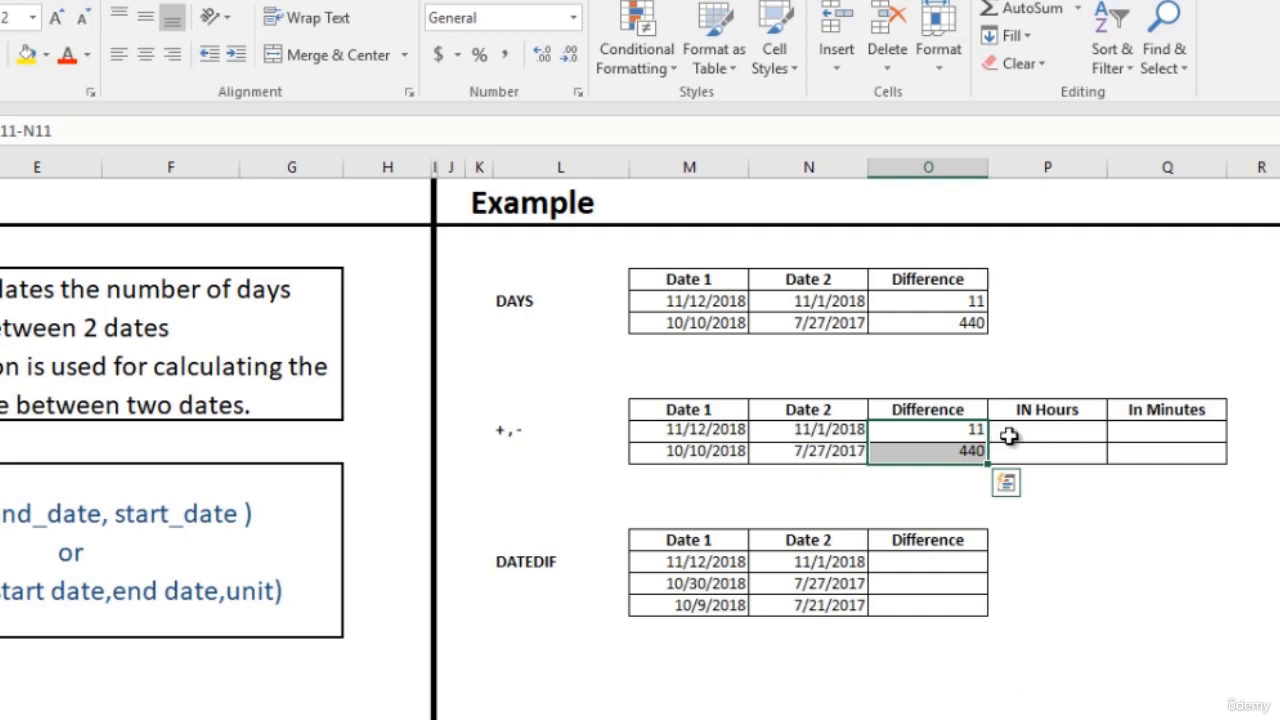
- Convert the day difference to hours with =O11*24 in P11 of the + , - table, and fill the formula down to P12
{"action": "left_click", "coordinate": [1018, 434]}
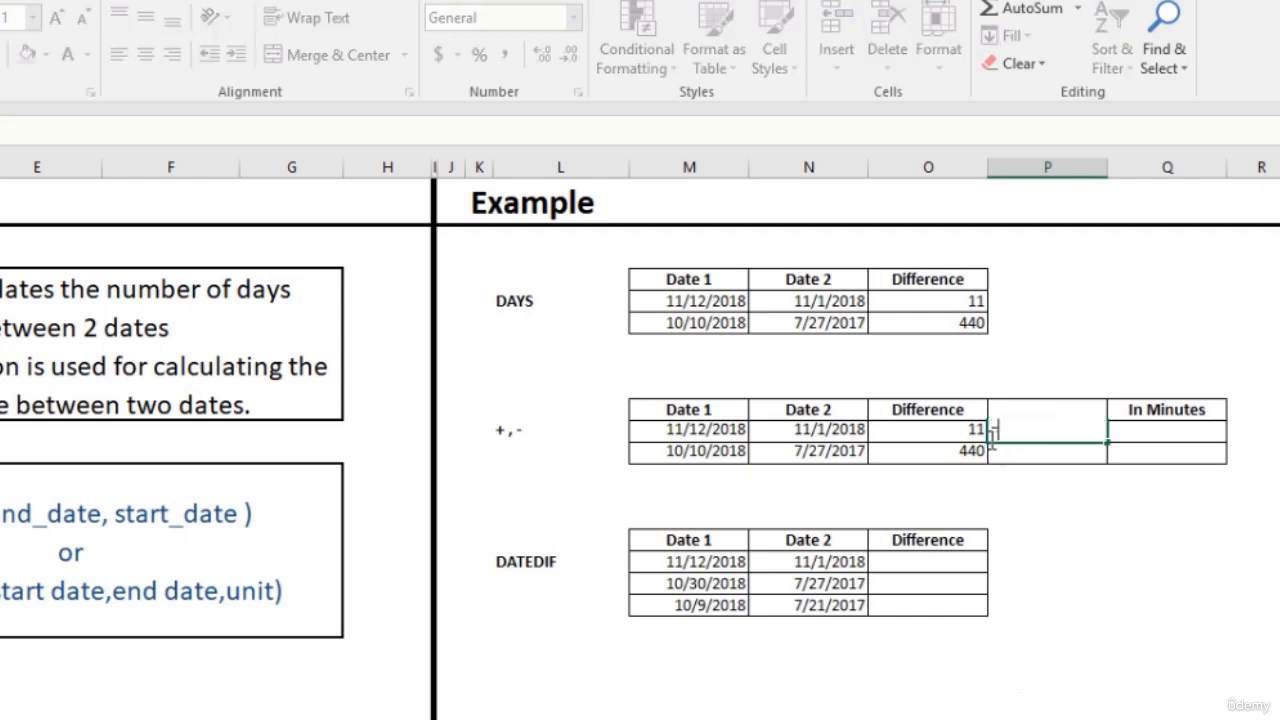
{"action": "type", "text": "="}
{"action": "left_click", "coordinate": [948, 428]}
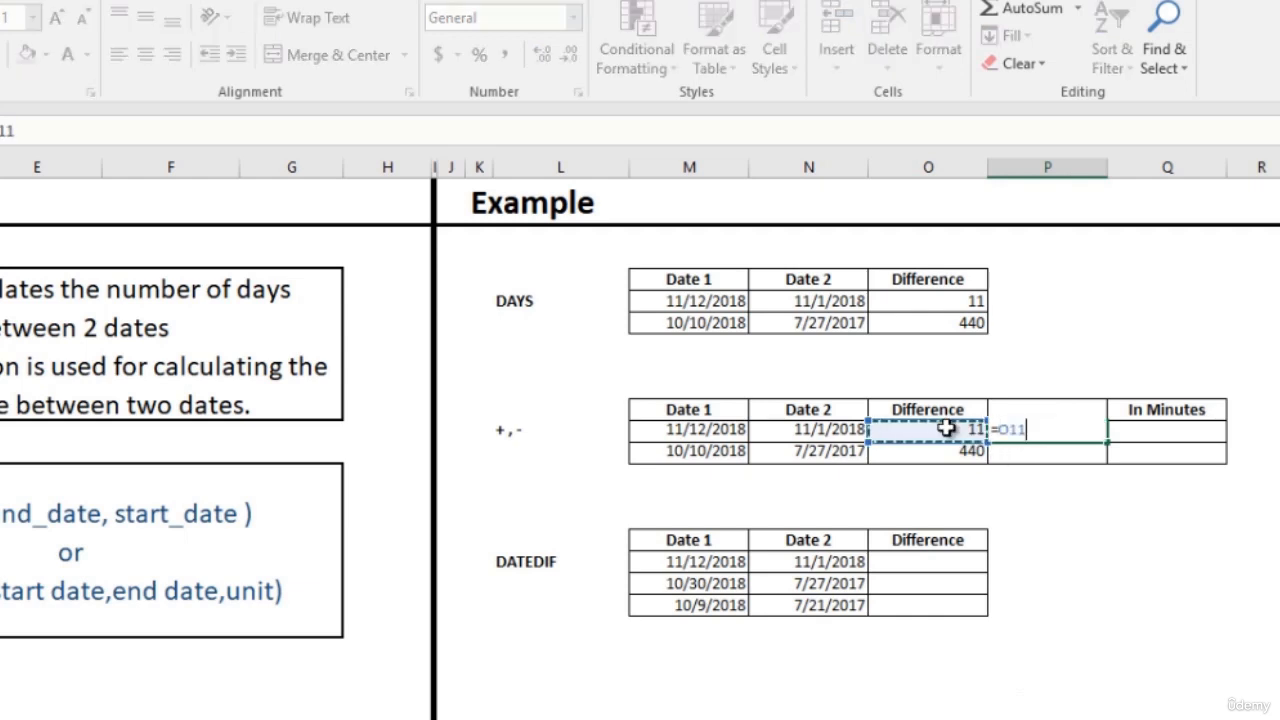
{"action": "type", "text": "*24"}
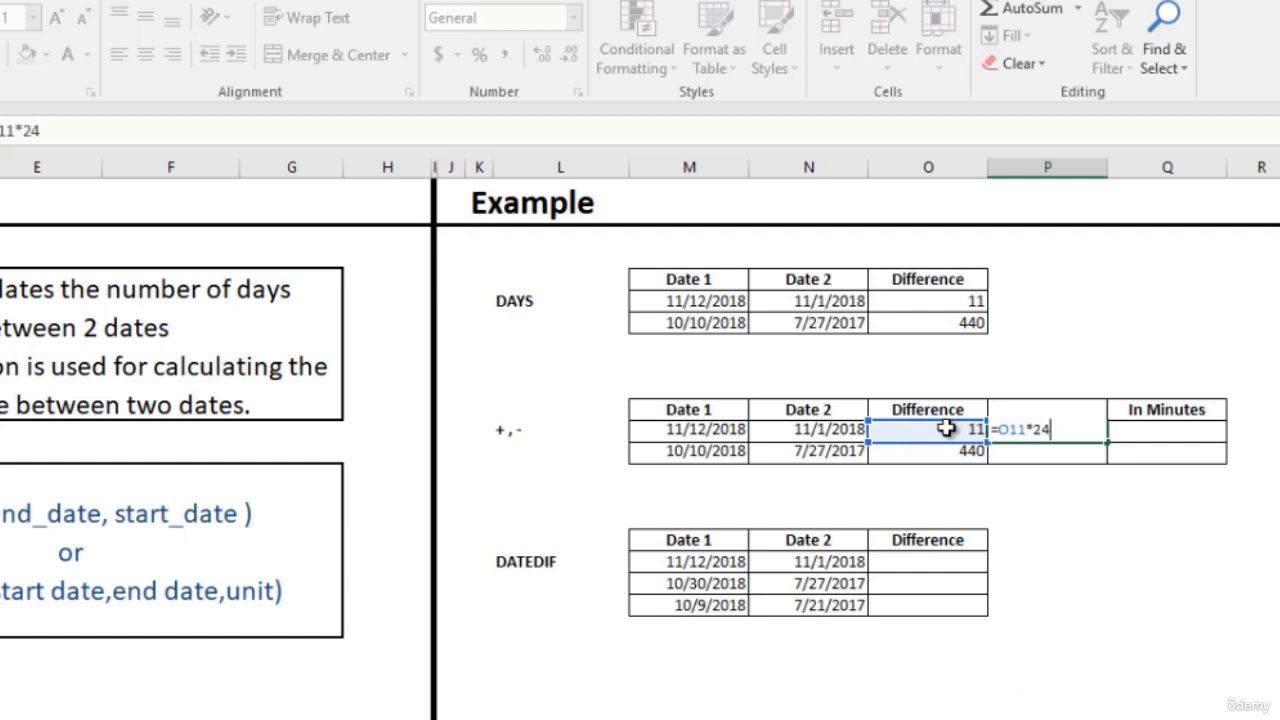
{"action": "key", "text": "Return"}
{"action": "left_click", "coordinate": [1080, 429]}
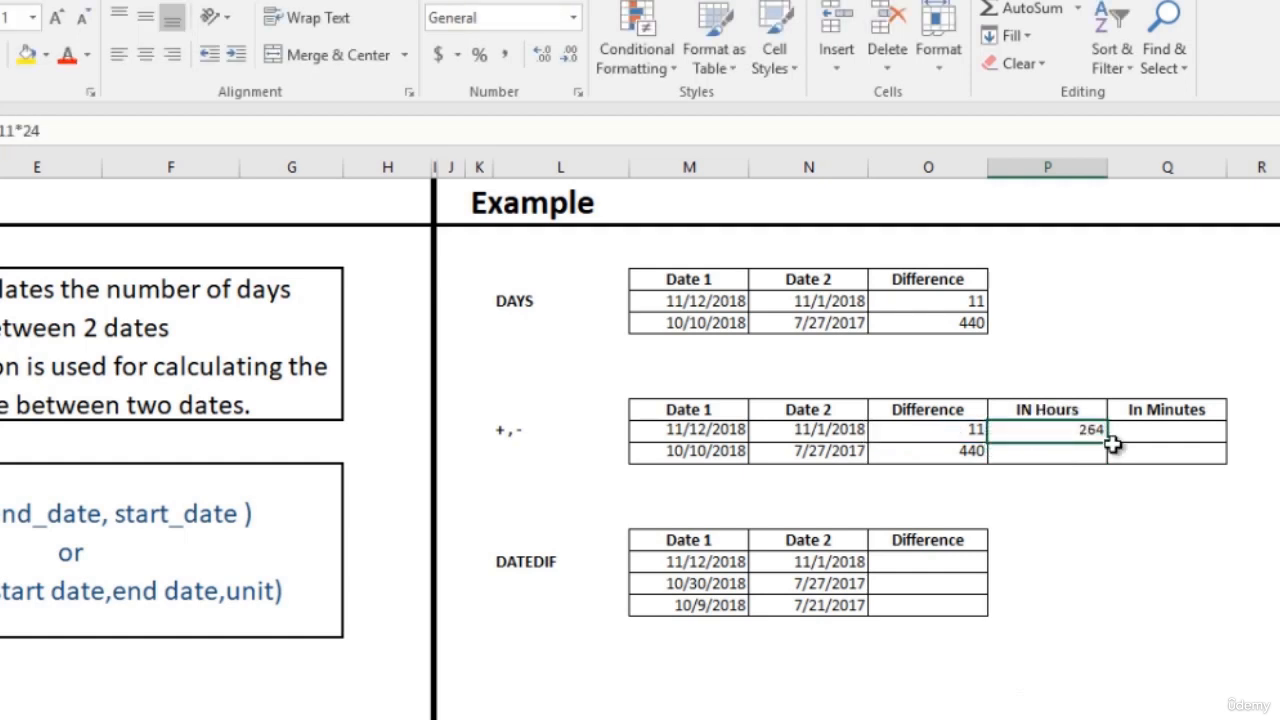
{"action": "left_click_drag", "start_coordinate": [1112, 446], "coordinate": [1108, 455]}
- Convert the hours to minutes with =P11*60 in Q11, and fill the formula down to Q12
{"action": "left_click", "coordinate": [1143, 434]}
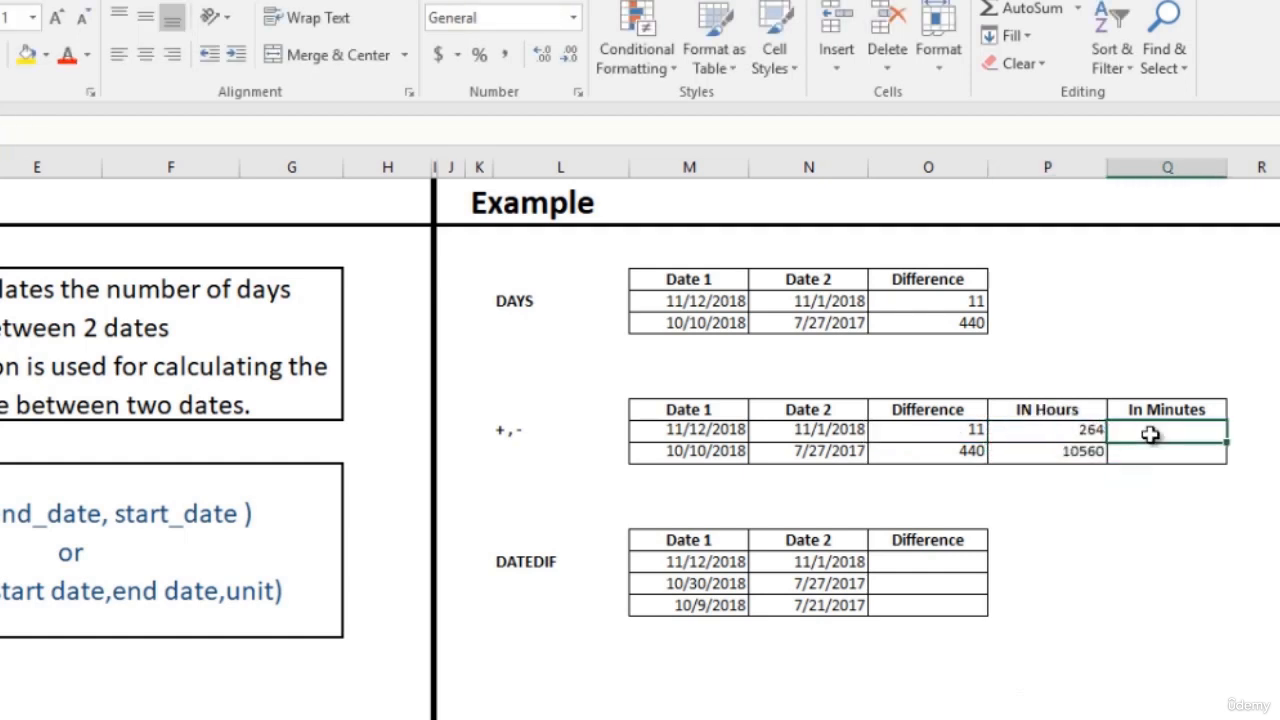
{"action": "double_click", "coordinate": [1152, 435]}
{"action": "type", "text": "="}
{"action": "left_click", "coordinate": [1063, 429]}
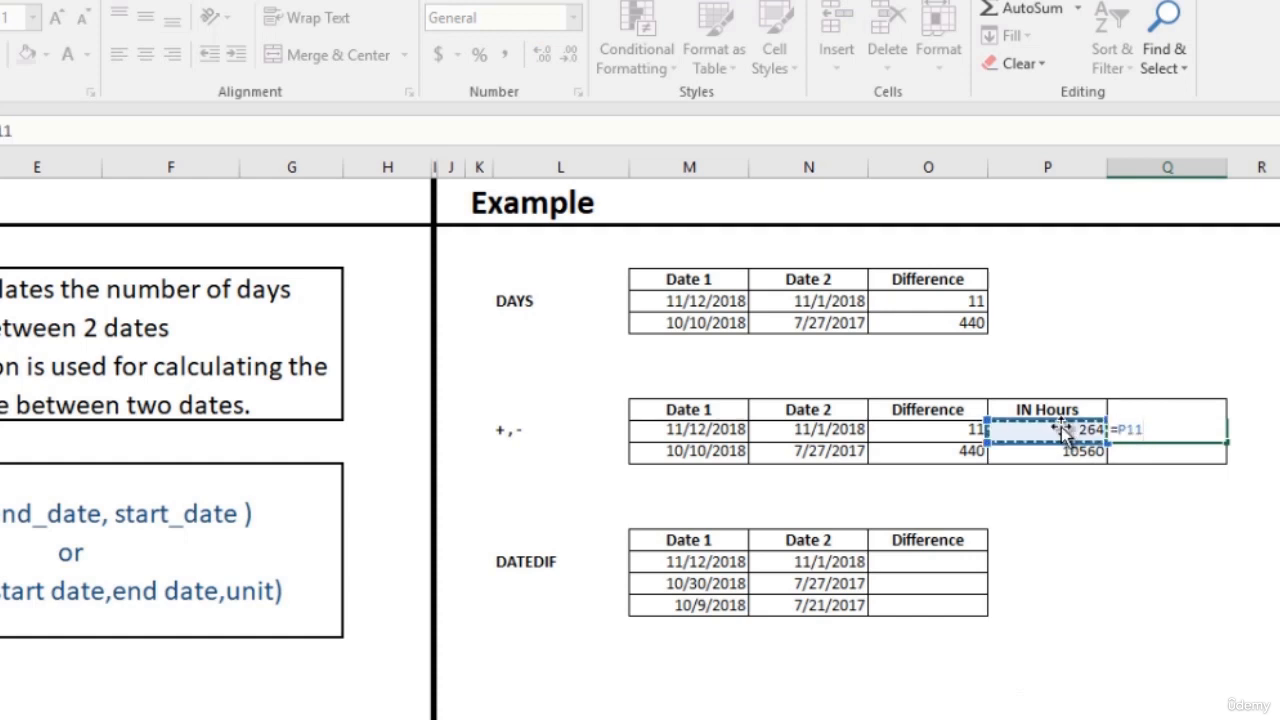
{"action": "type", "text": "*60"}
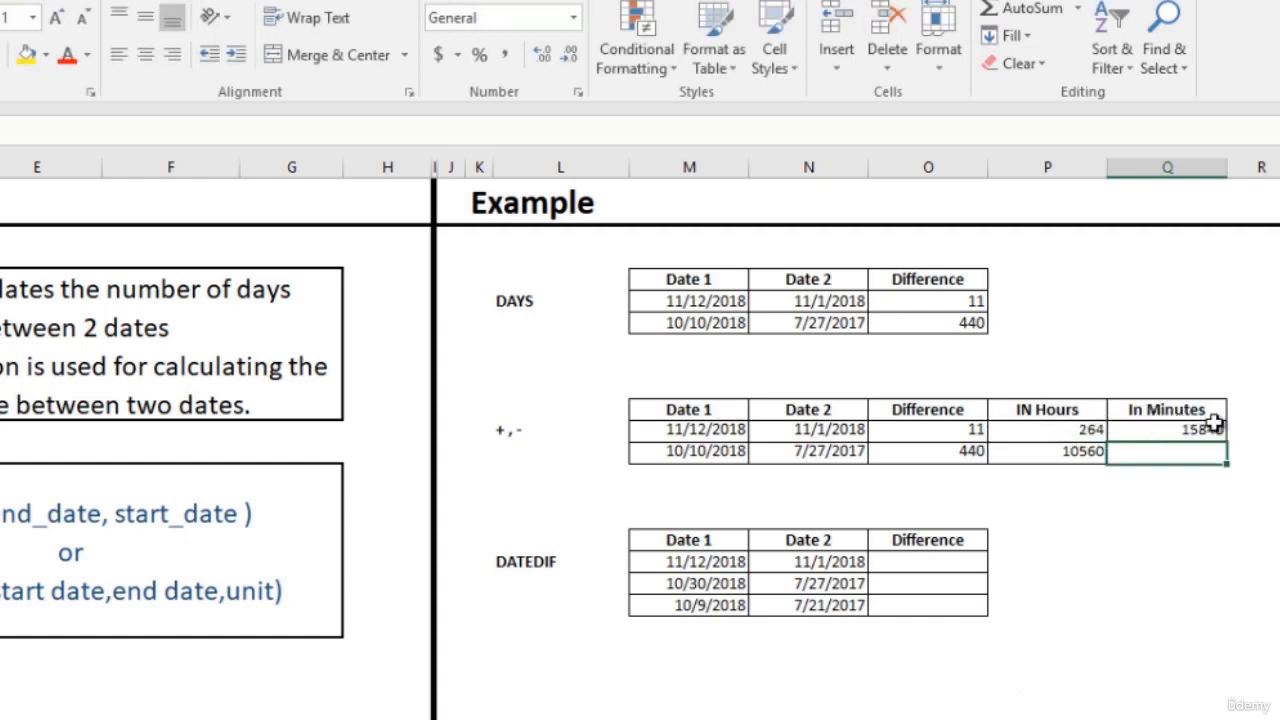
{"action": "left_click", "coordinate": [1214, 425]}
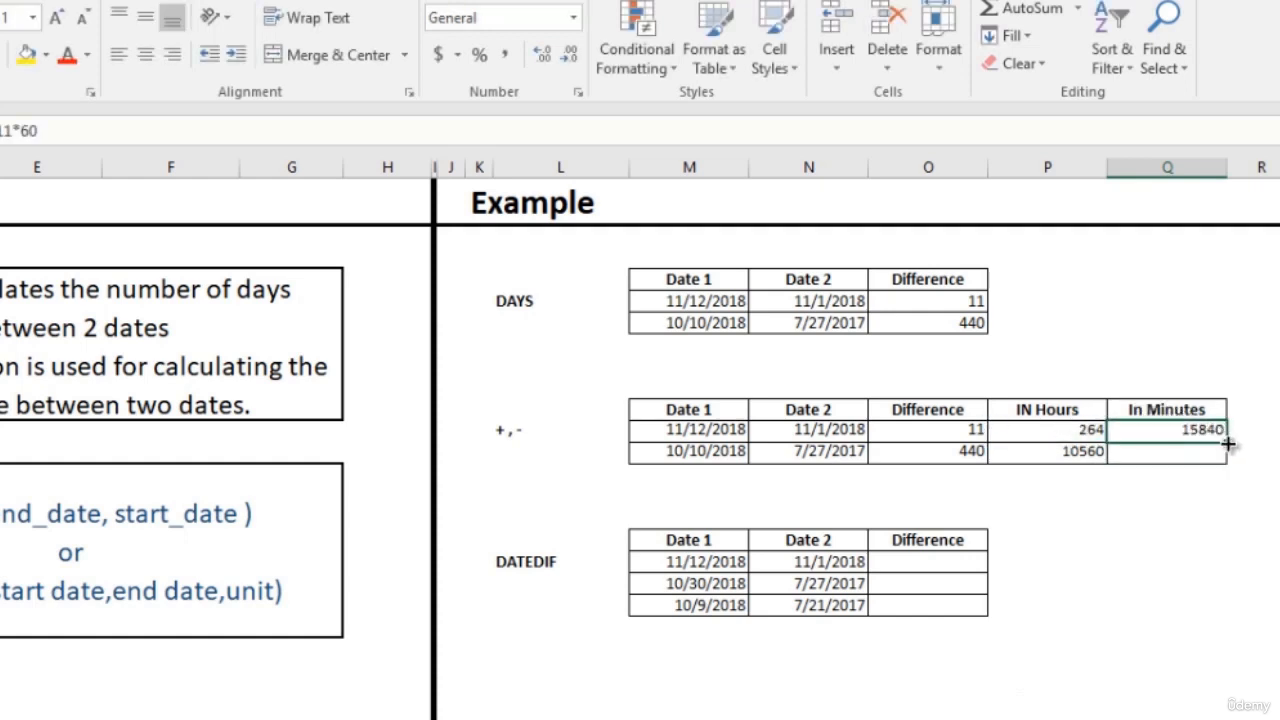
{"action": "left_click_drag", "start_coordinate": [1228, 442], "coordinate": [1222, 463]}
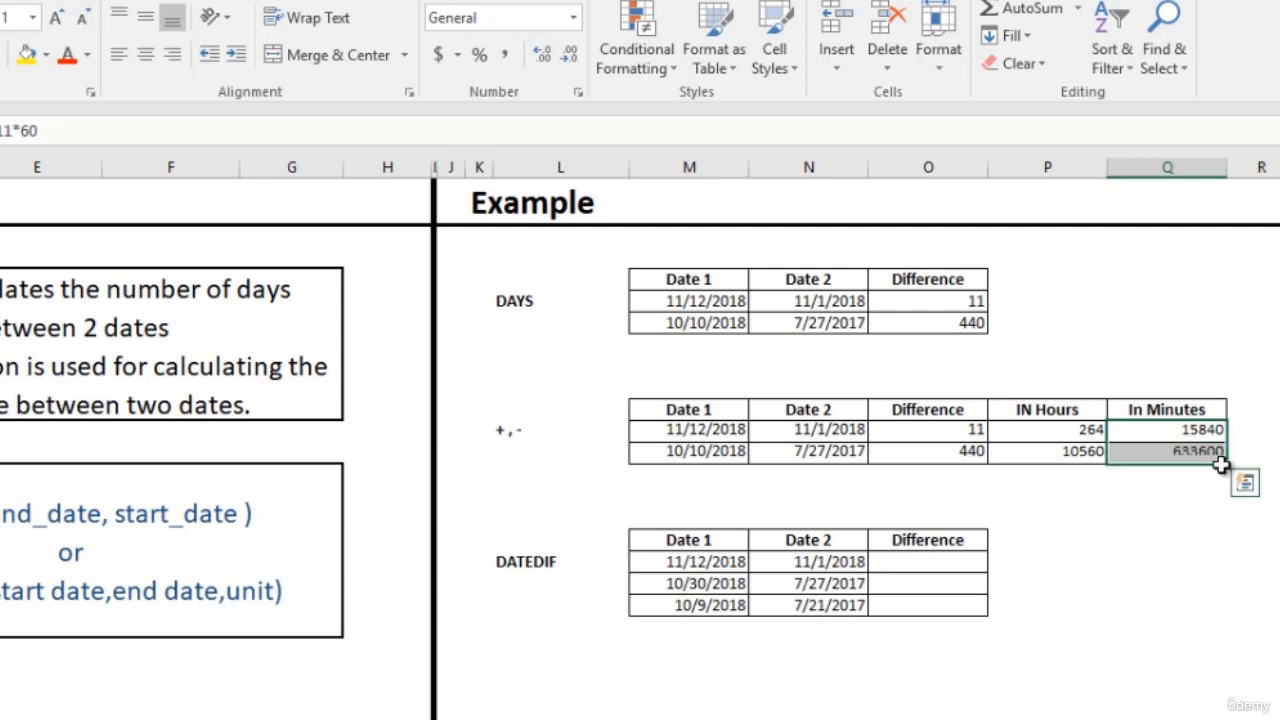
- Enter =DATEDIF(N17,M17,"d") in O17 of the DATEDIF table to calculate the difference in days
{"action": "left_click", "coordinate": [955, 562]}
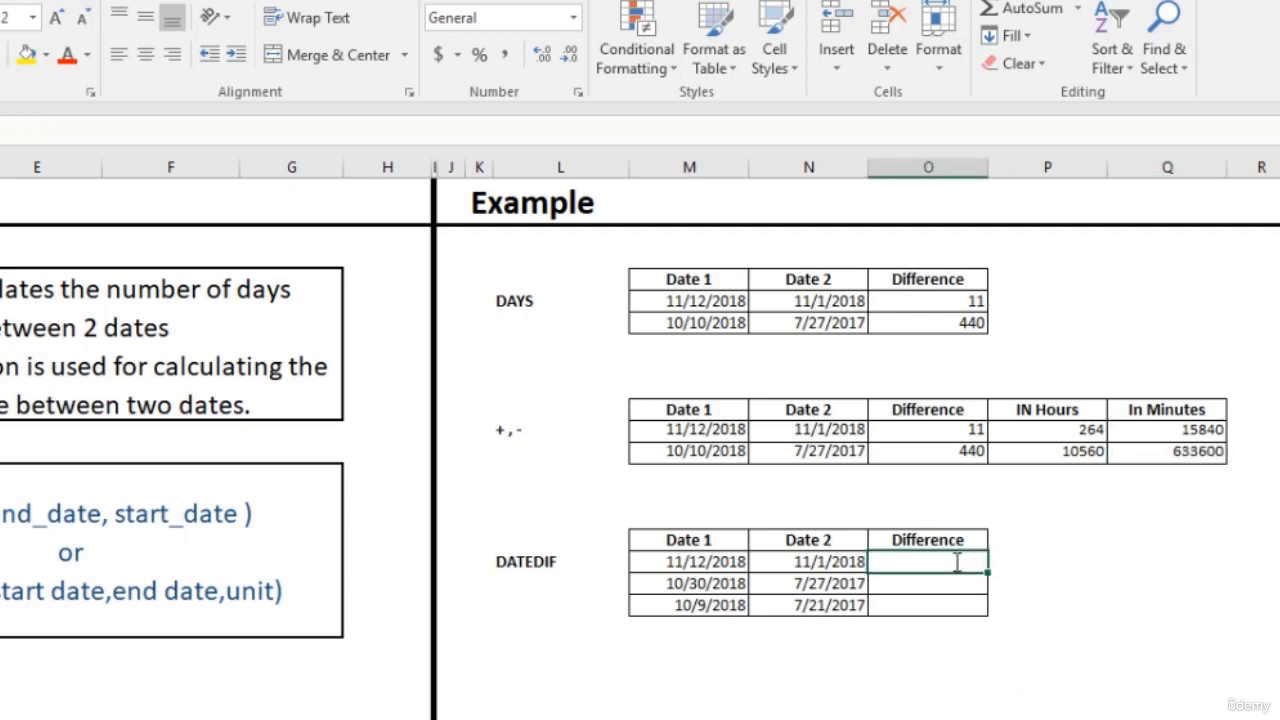
{"action": "type", "text": "=date"}
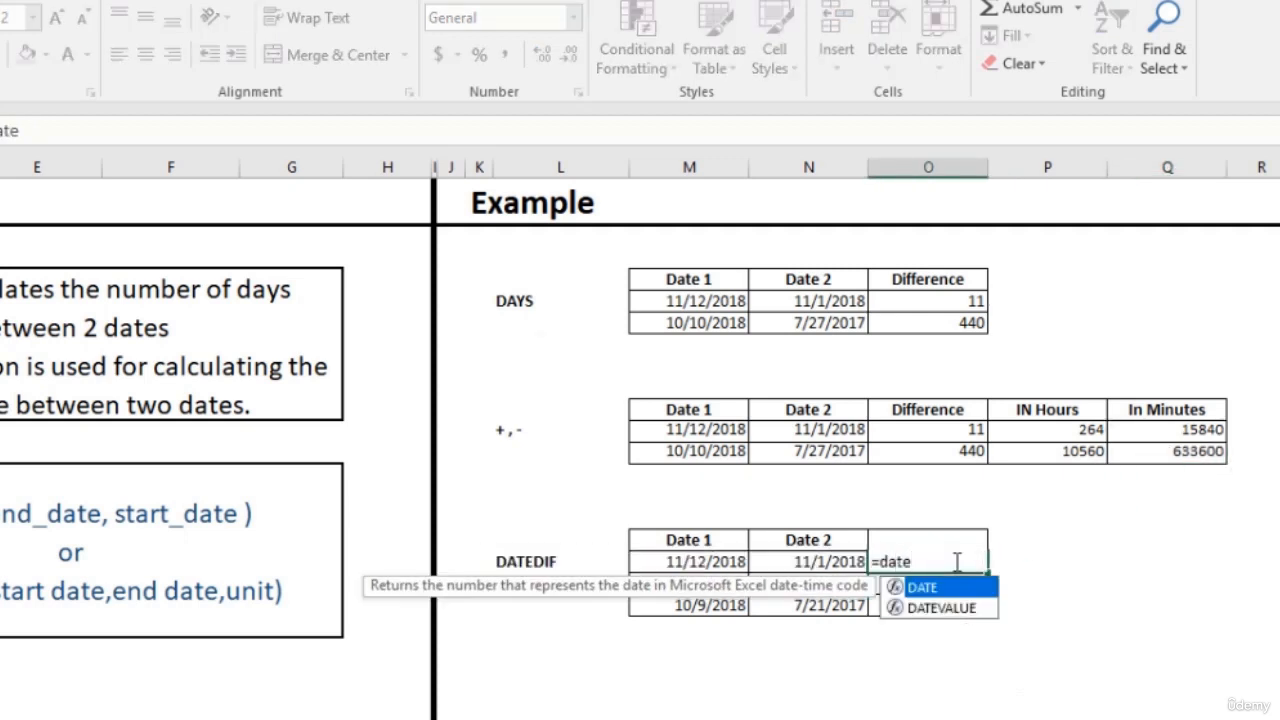
{"action": "type", "text": "dif"}
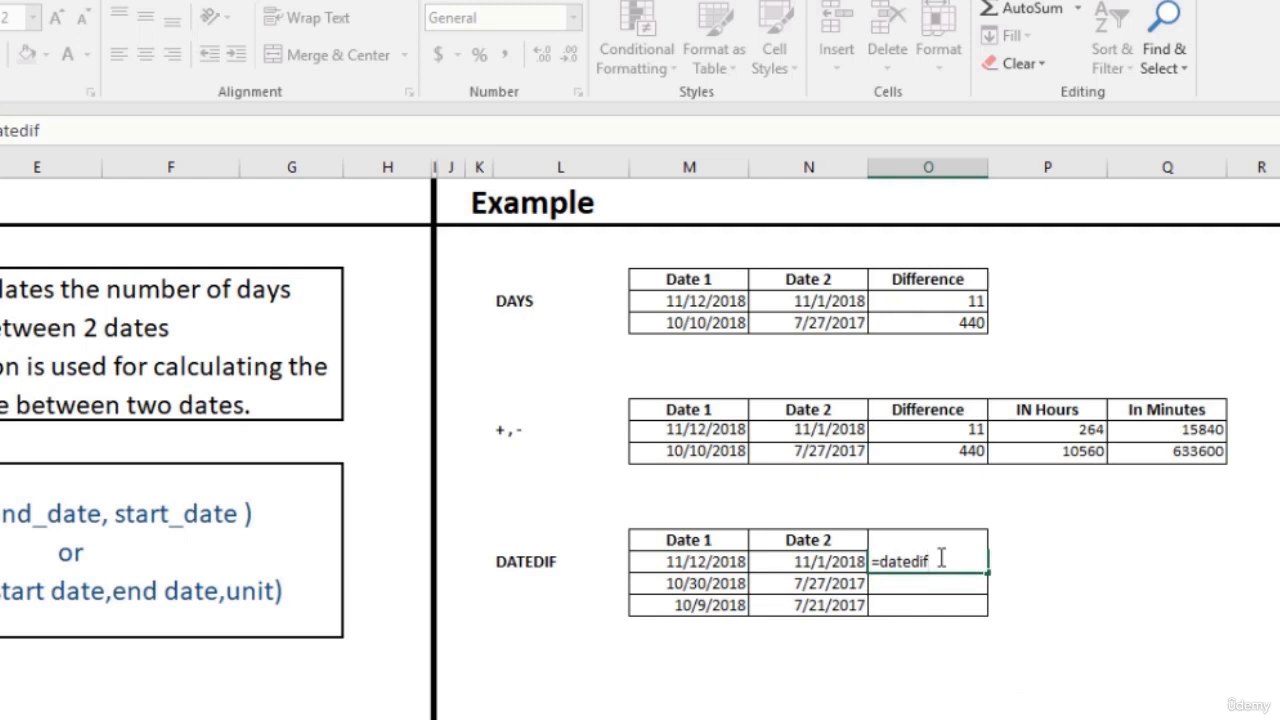
{"action": "type", "text": "("}
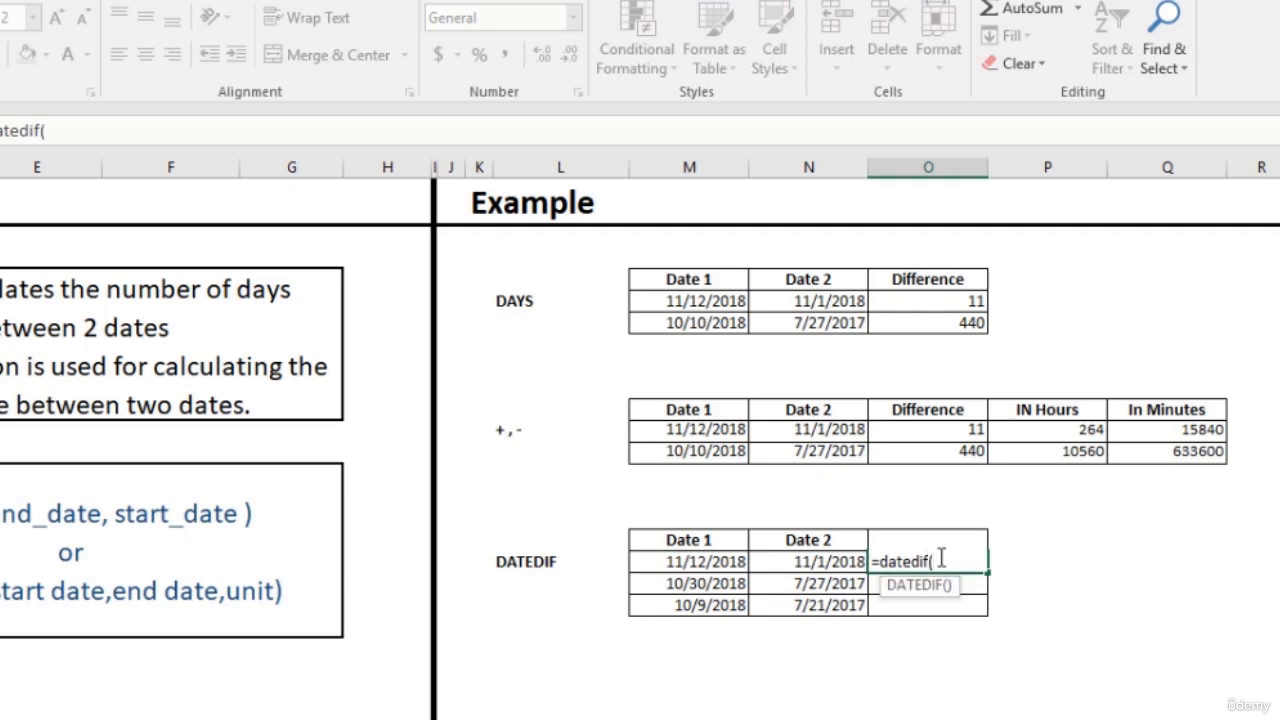
{"action": "key", "text": "Left"}
{"action": "type", "text": ","}
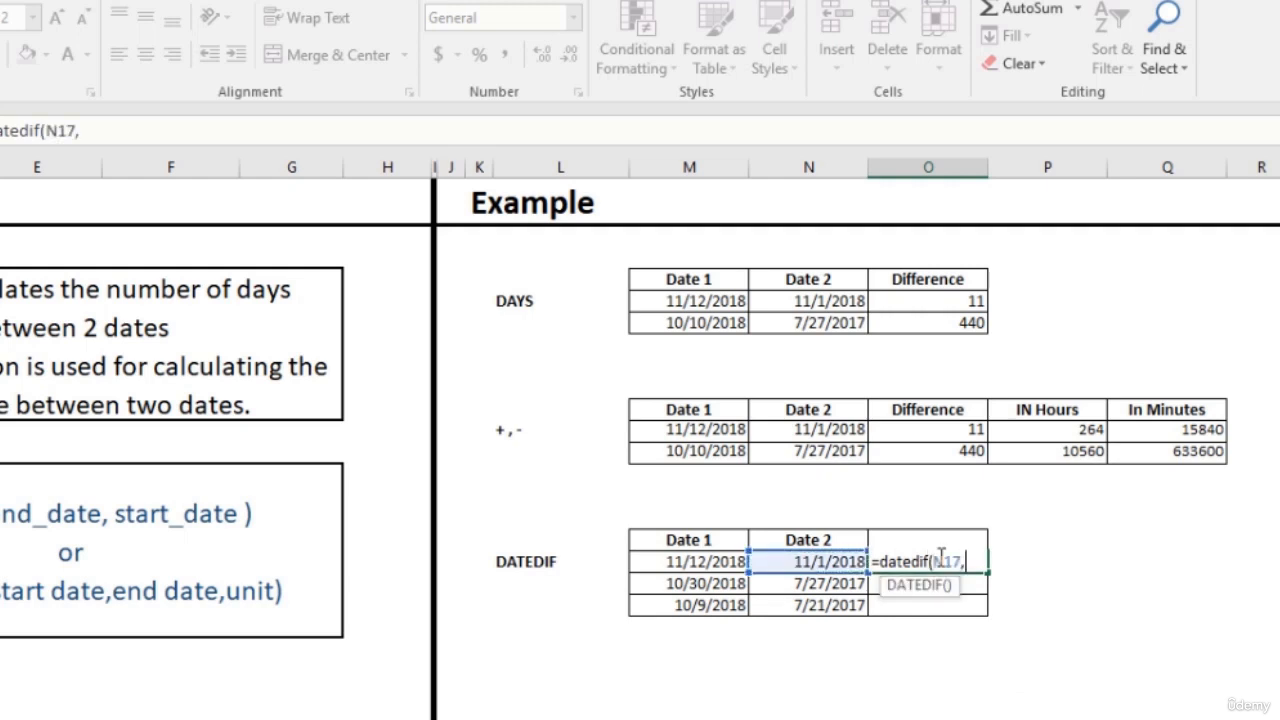
{"action": "key", "text": "Left"}
{"action": "key", "text": "Left"}
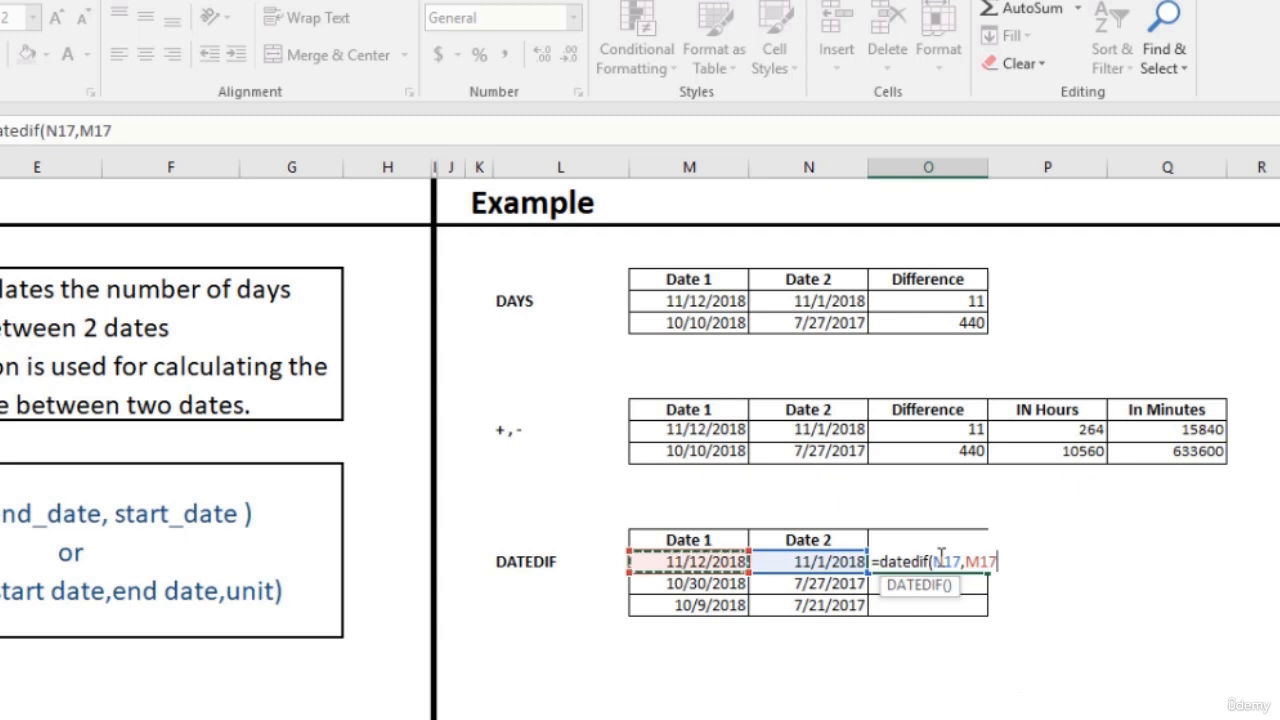
{"action": "type", "text": ",\""}
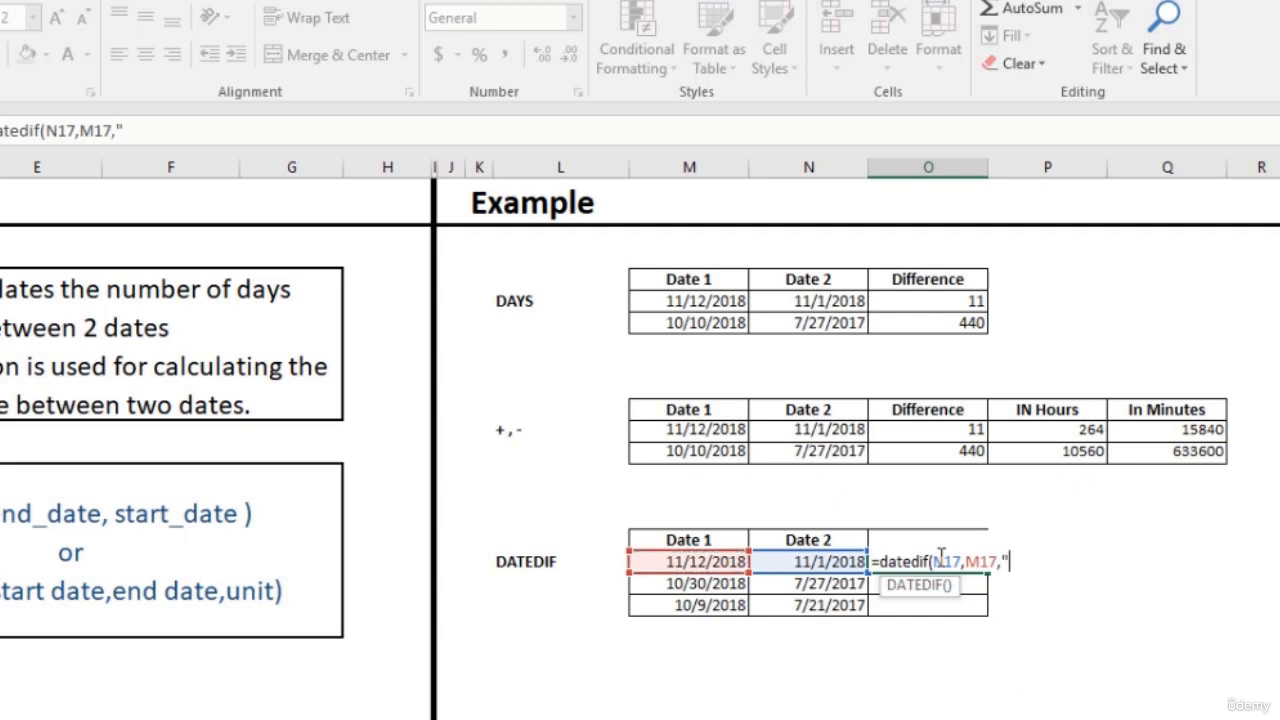
{"action": "type", "text": "d\")"}
{"action": "key", "text": "Return"}
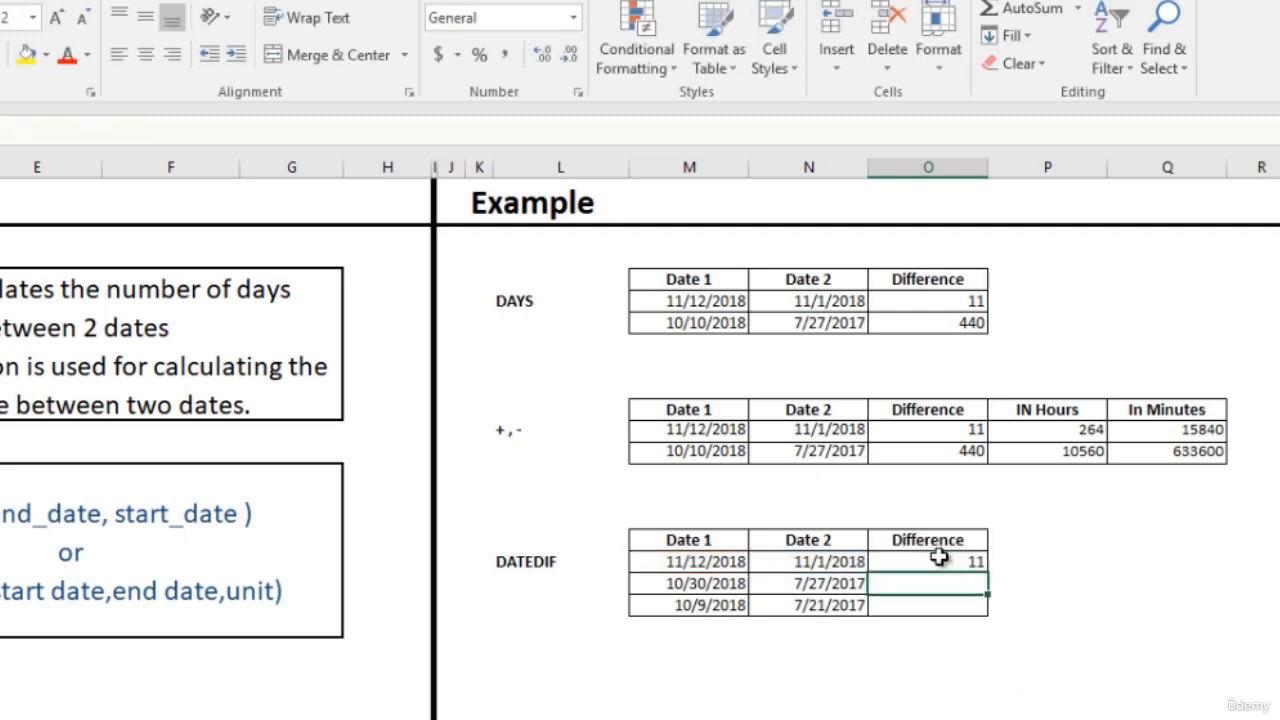
{"action": "left_click", "coordinate": [940, 557]}
- Enter =DATEDIF(N18,M18,"m") in O18 to calculate the difference in months
{"action": "left_click", "coordinate": [935, 585]}
{"action": "type", "text": "=date"}
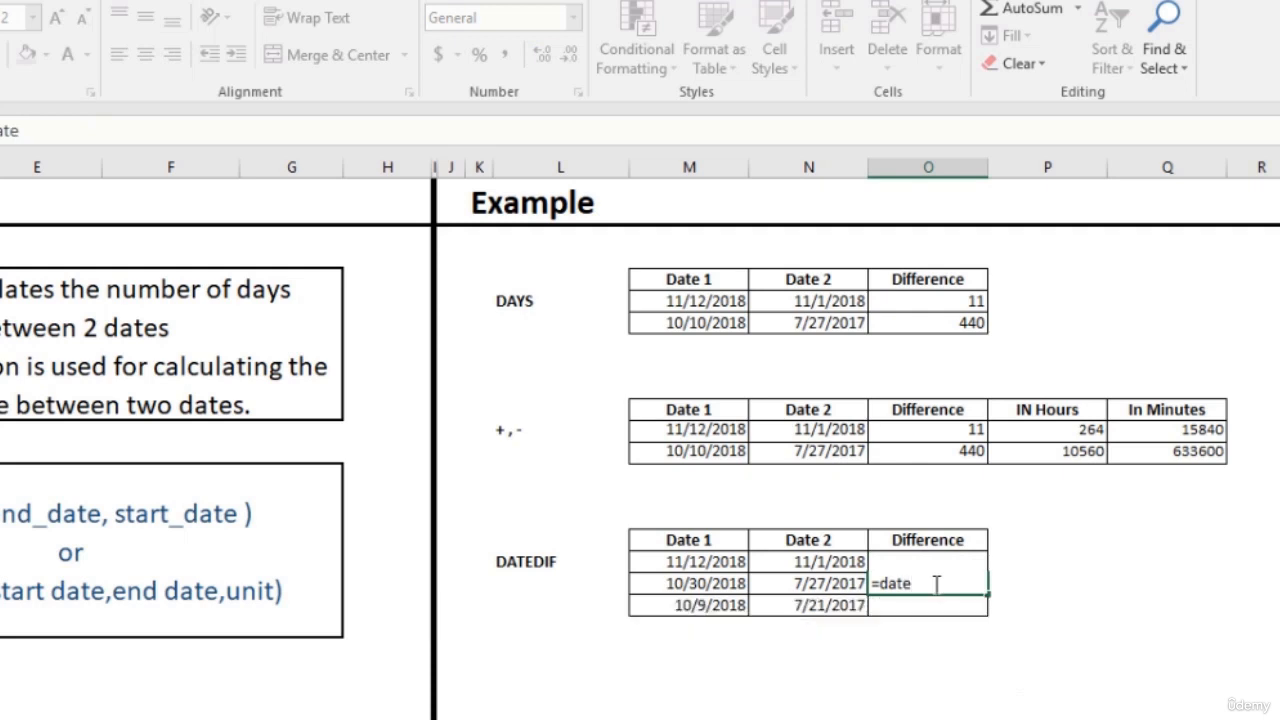
{"action": "type", "text": "dif("}
{"action": "key", "text": "Left"}
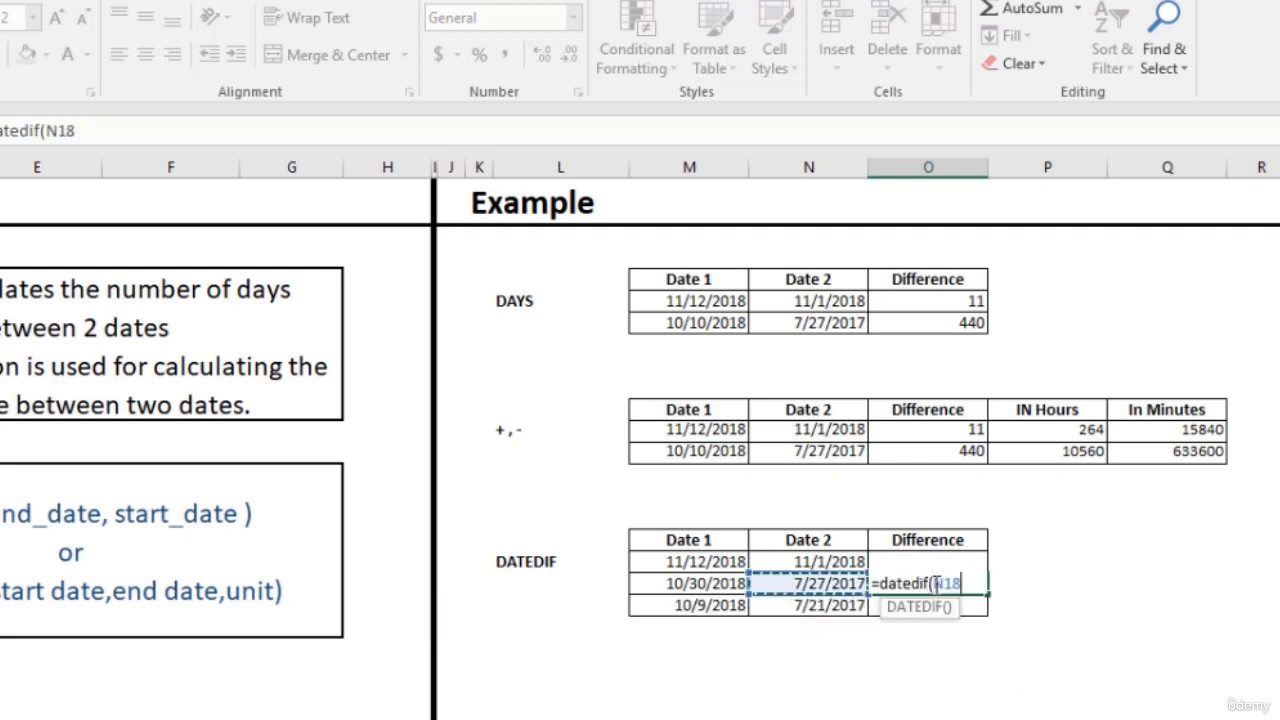
{"action": "type", "text": ","}
{"action": "key", "text": "Left"}
{"action": "key", "text": "Left"}
{"action": "type", "text": ","}
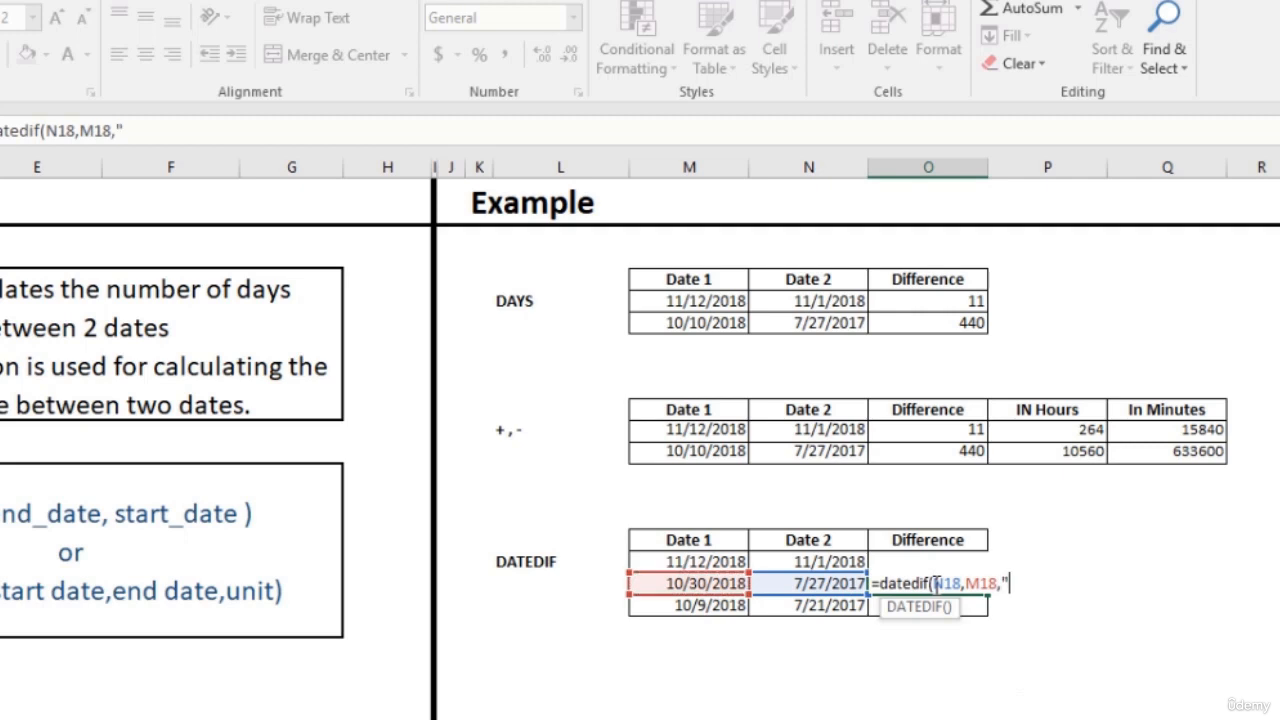
{"action": "type", "text": "\"m\")"}
{"action": "key", "text": "Return"}
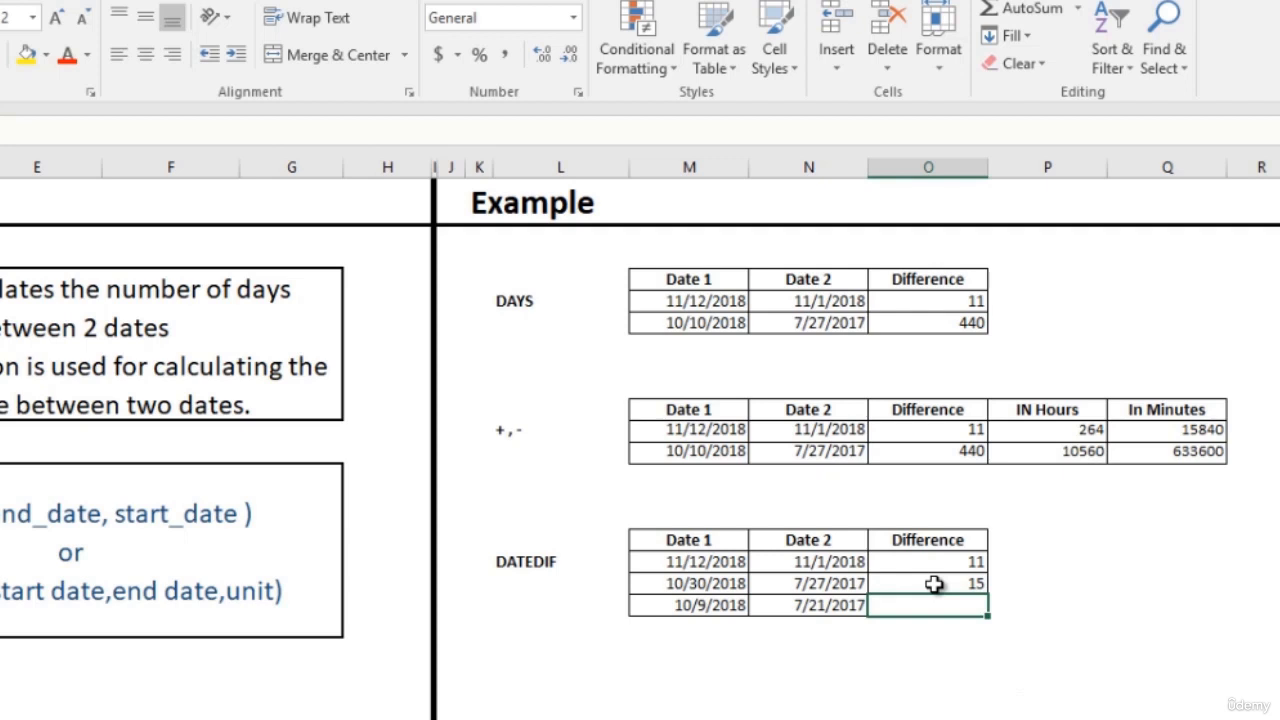
- Enter =DATEDIF(N19,M19,"y") in O19 to calculate the difference in years
{"action": "type", "text": "=dated"}
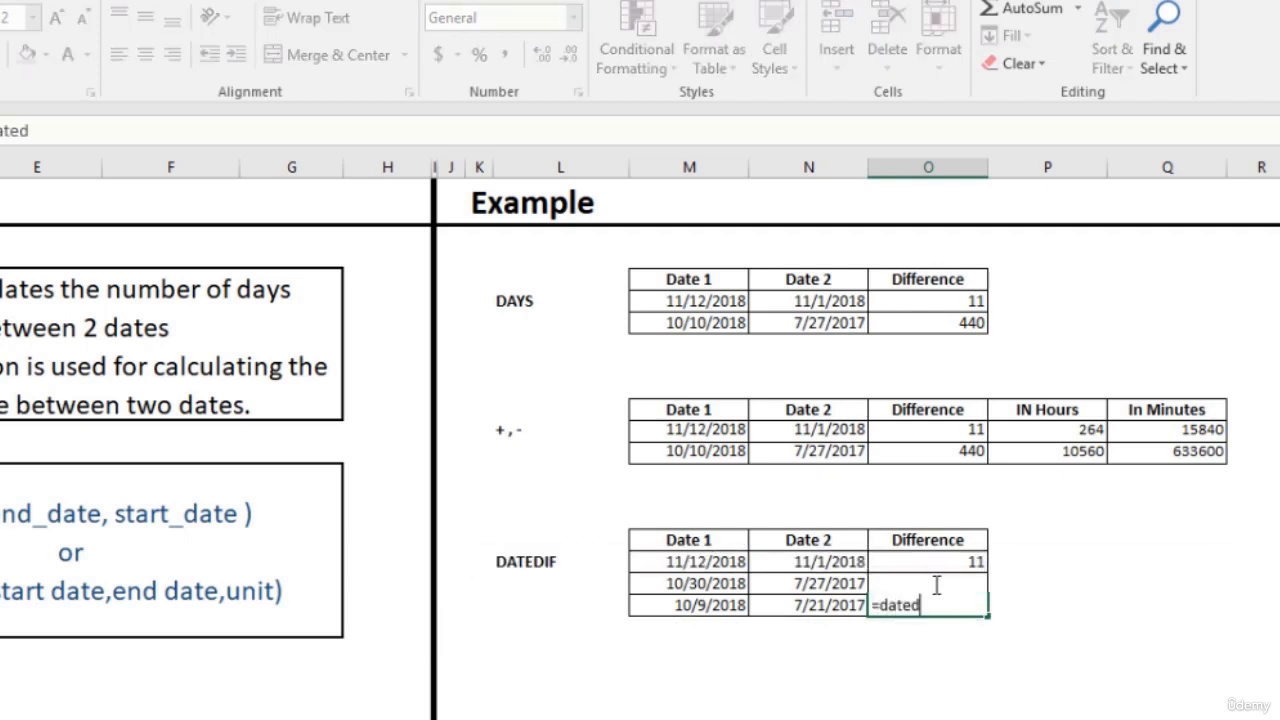
{"action": "type", "text": "if(N19"}
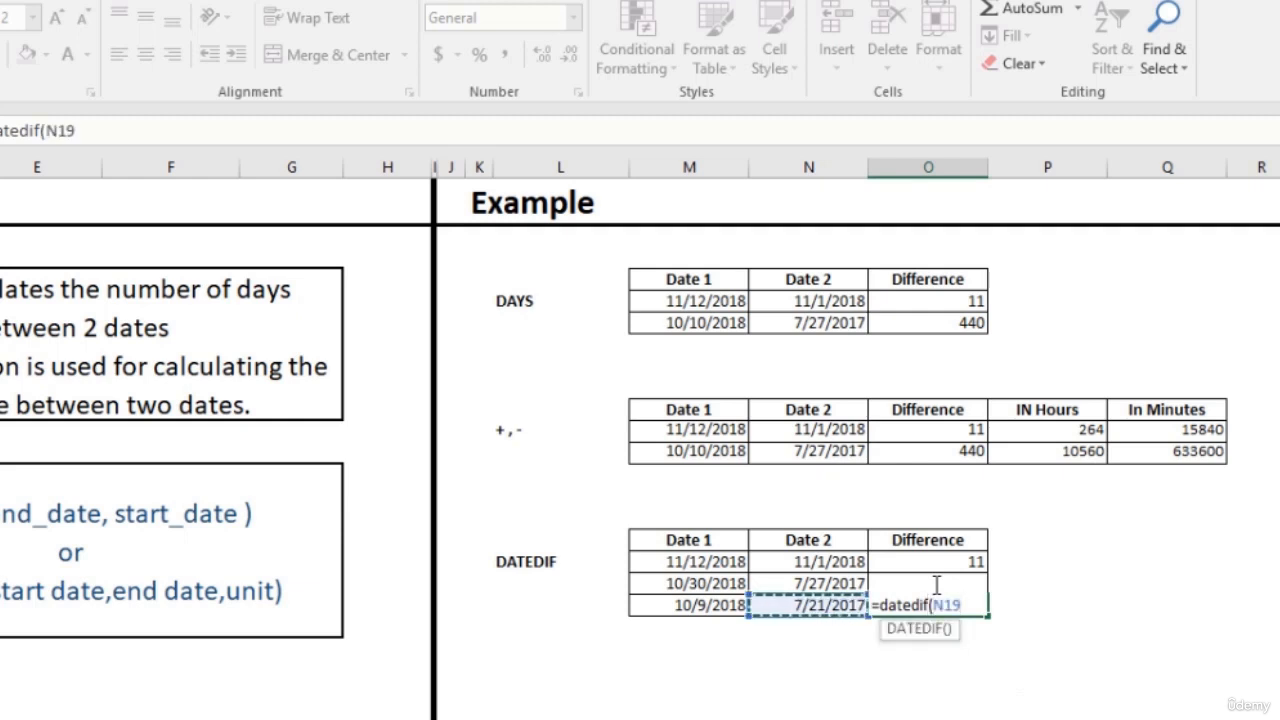
{"action": "type", "text": ",M19,"}
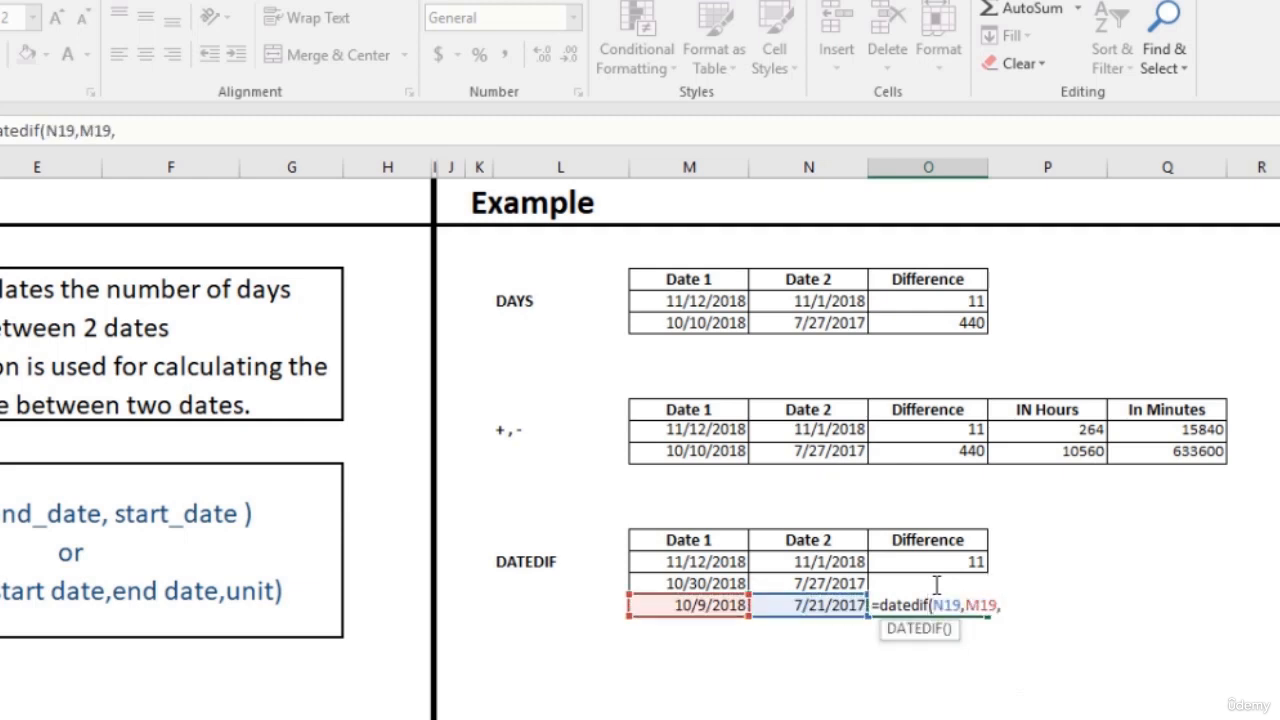
{"action": "type", "text": "\"y"}
{"action": "key", "text": "Return"}
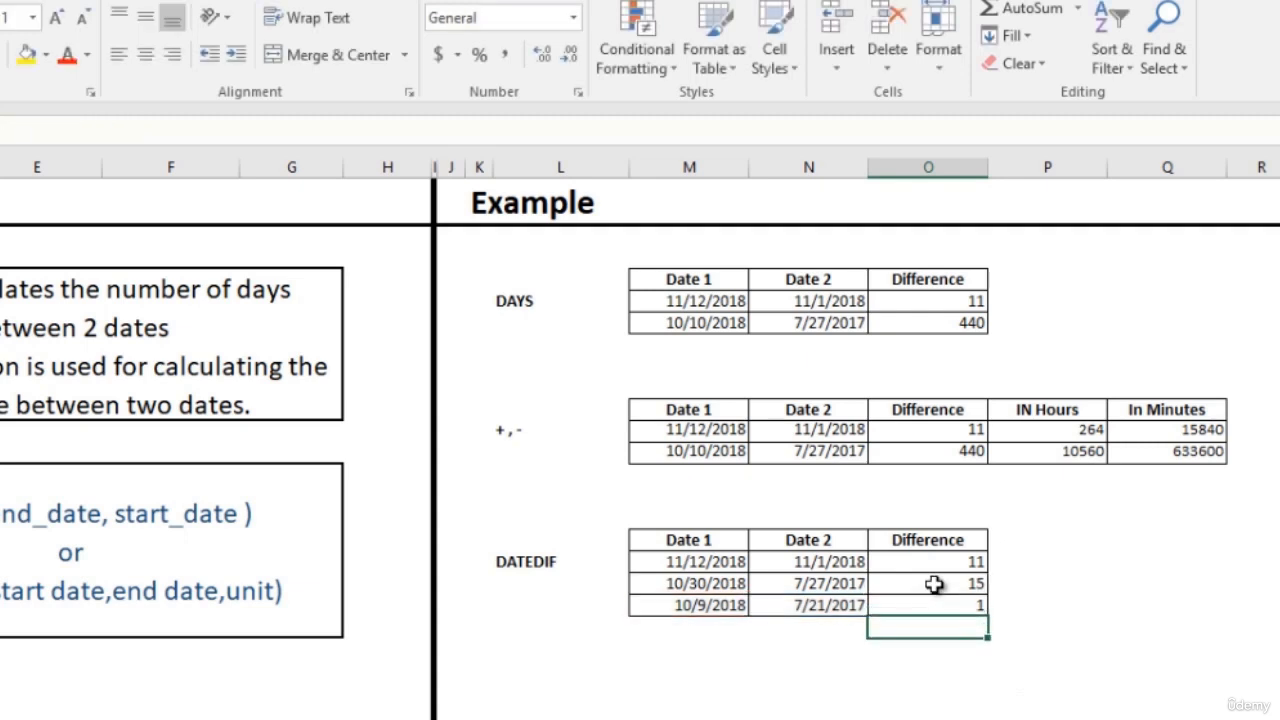